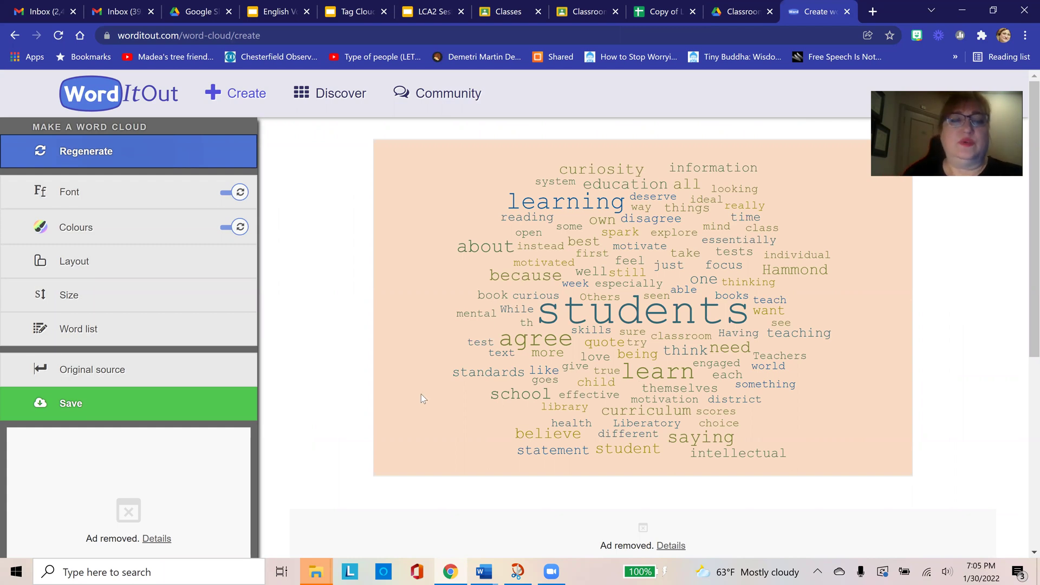
# - Limit the word cloud to 50 words with a minimum frequency of 3 and regenerate it
pyautogui.moveTo(190, 338)
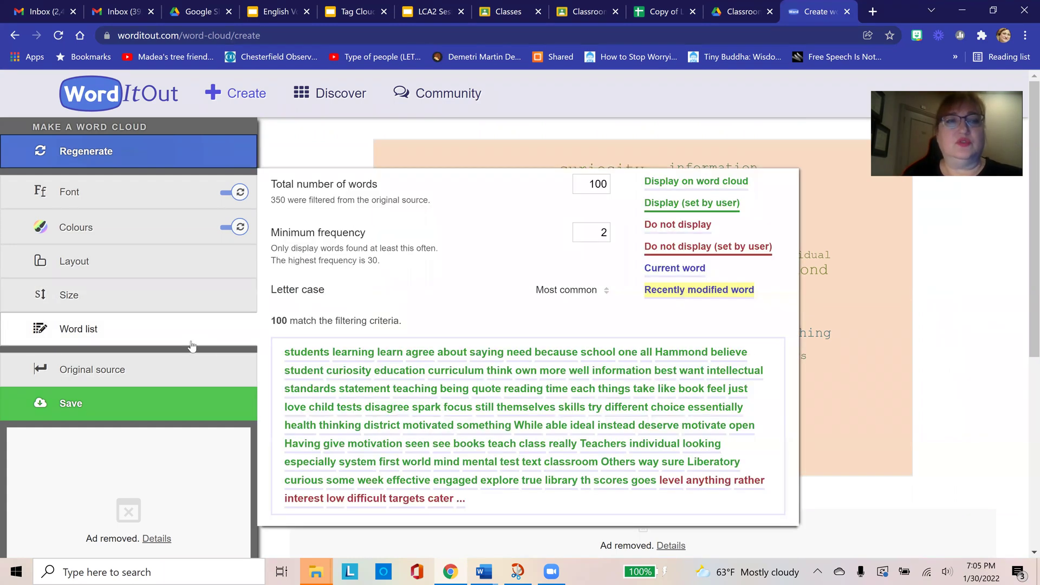
pyautogui.click(610, 183)
pyautogui.doubleClick(598, 184)
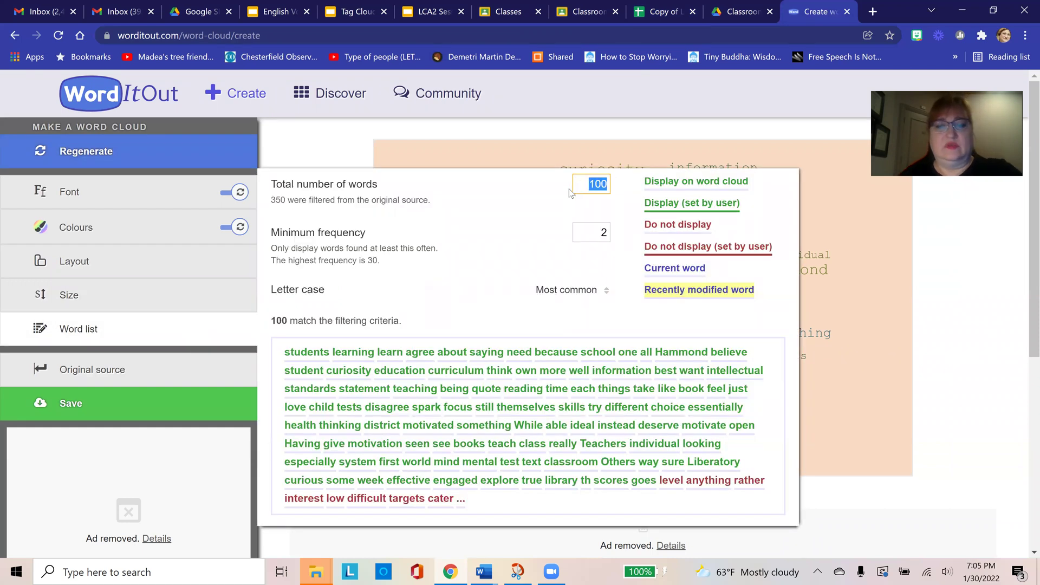
pyautogui.write('50')
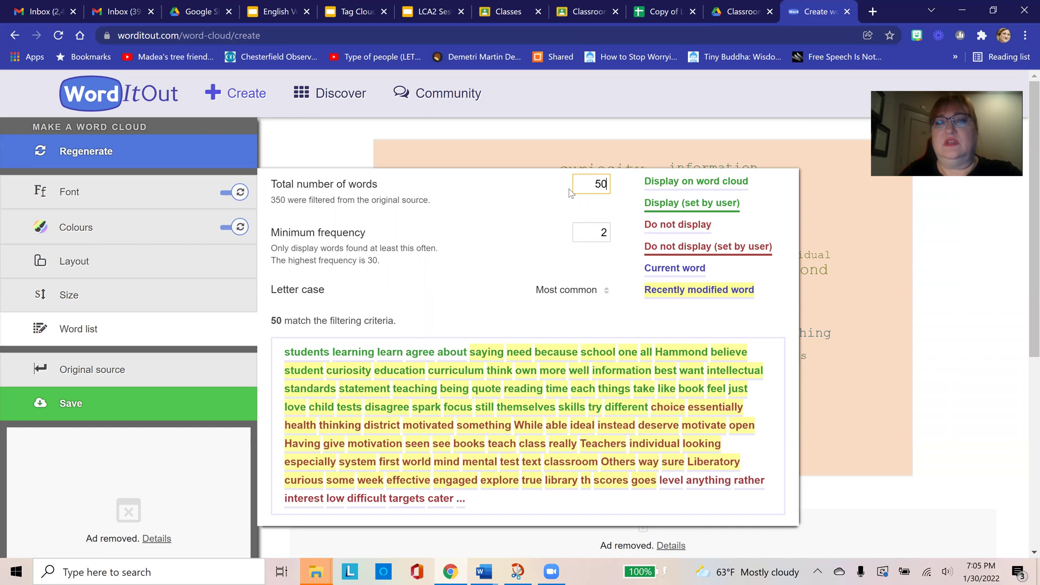
pyautogui.doubleClick(603, 233)
pyautogui.write('3')
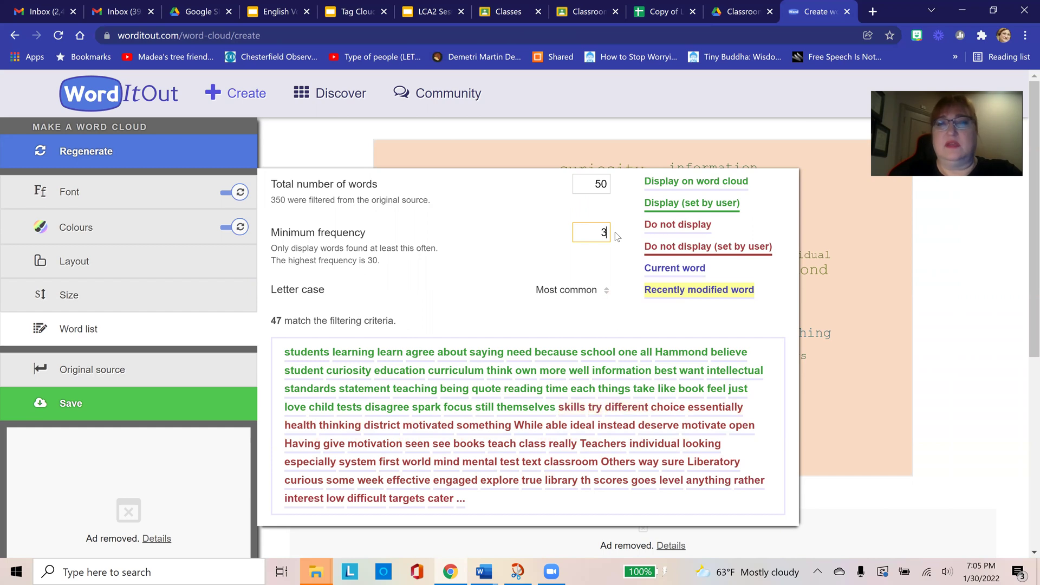
pyautogui.click(219, 149)
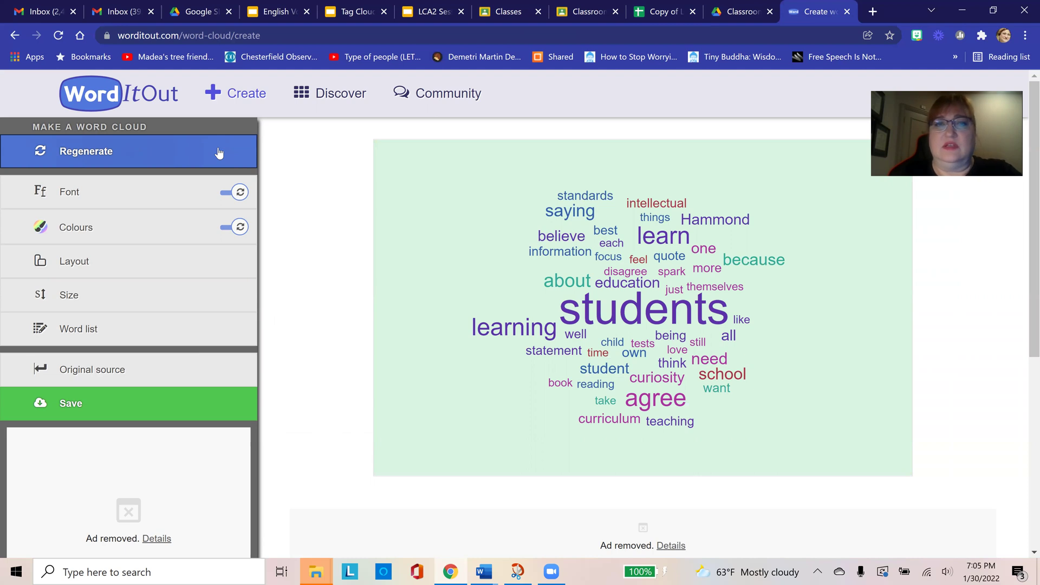
# - Remove the words "about" and "saying" from the word list and regenerate the cloud
pyautogui.moveTo(173, 332)
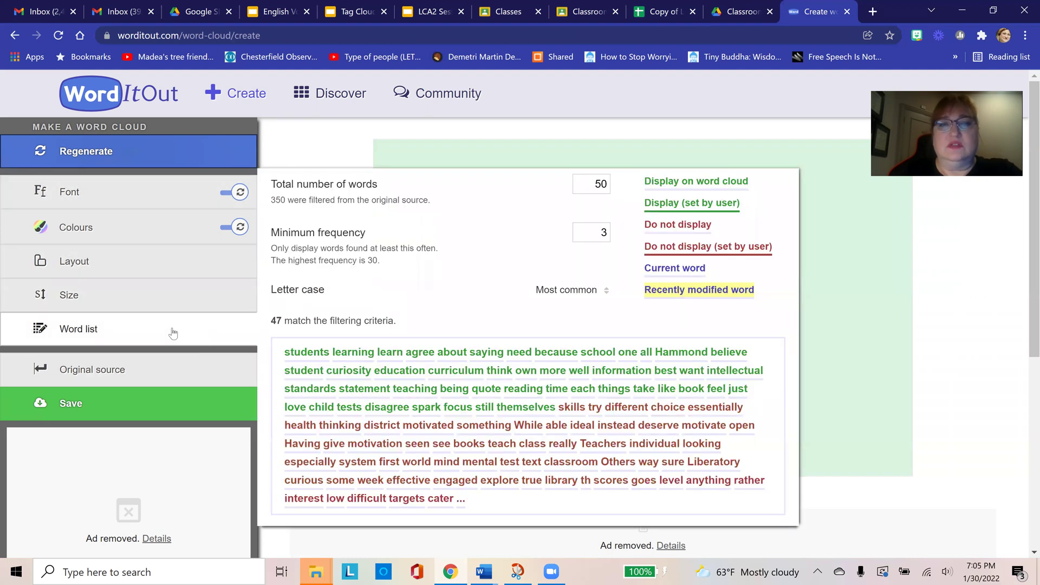
pyautogui.click(186, 332)
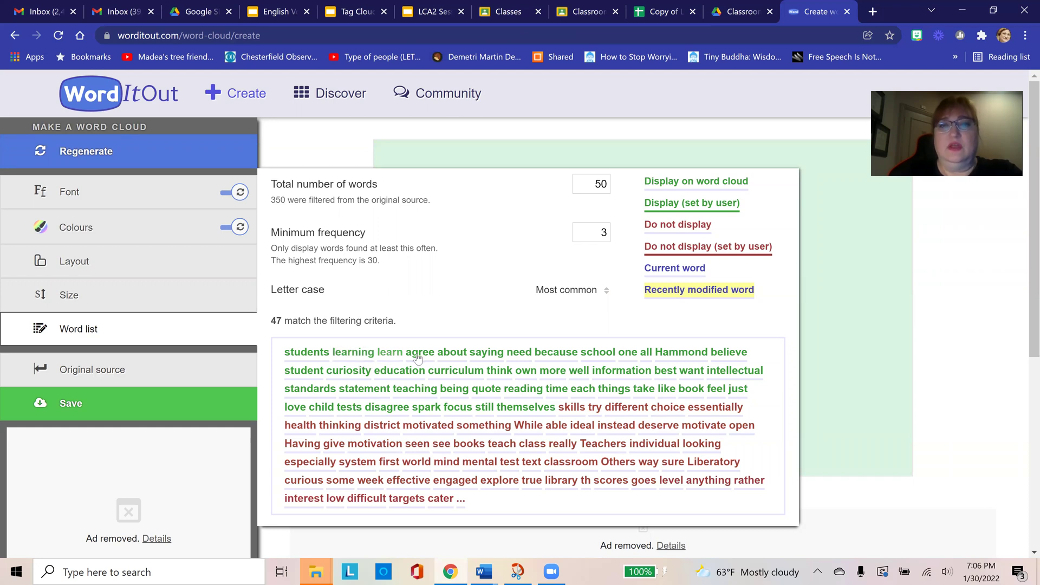
pyautogui.click(452, 353)
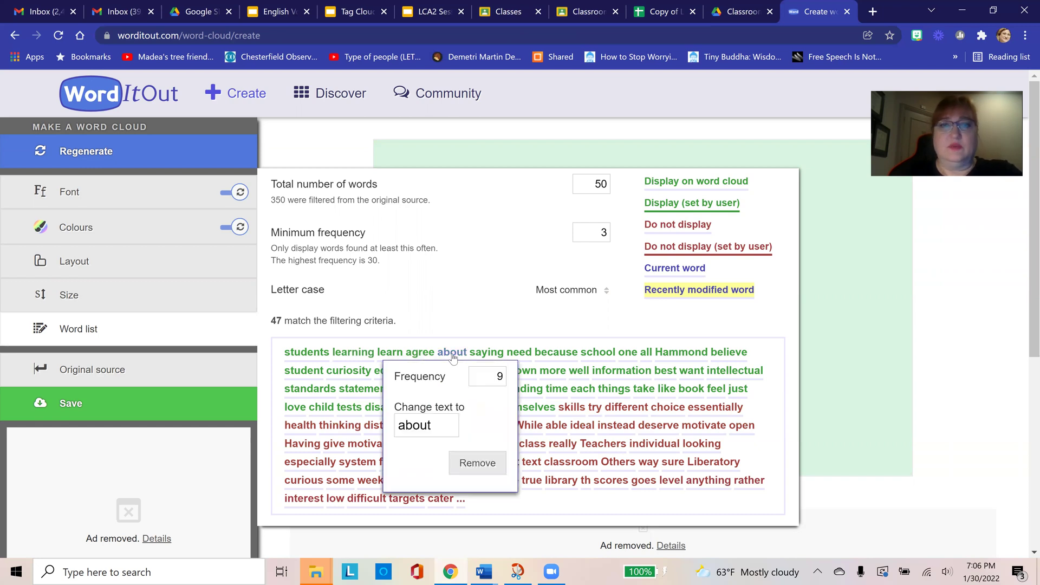
pyautogui.click(484, 467)
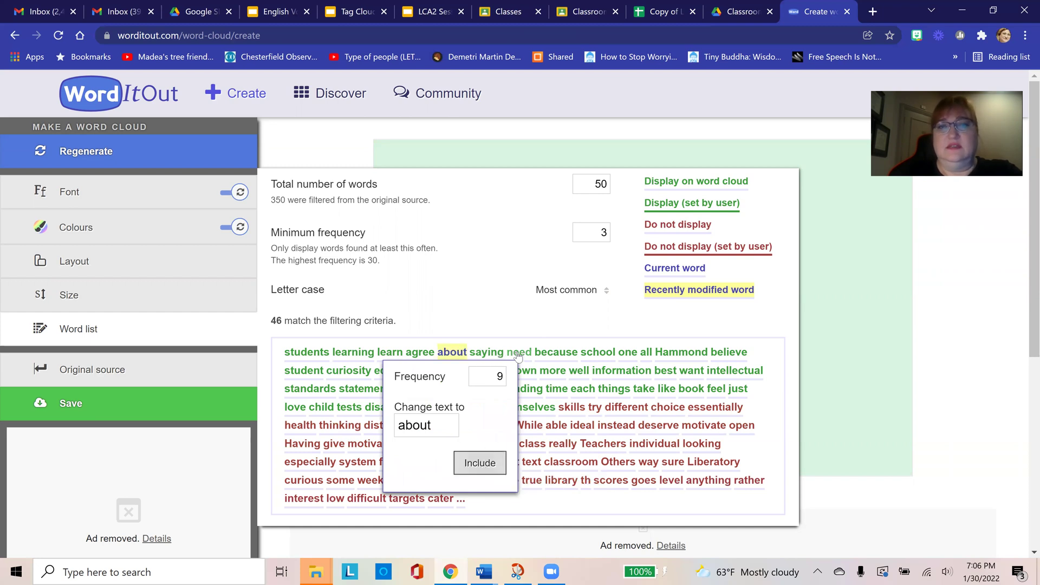
pyautogui.click(487, 353)
pyautogui.click(522, 460)
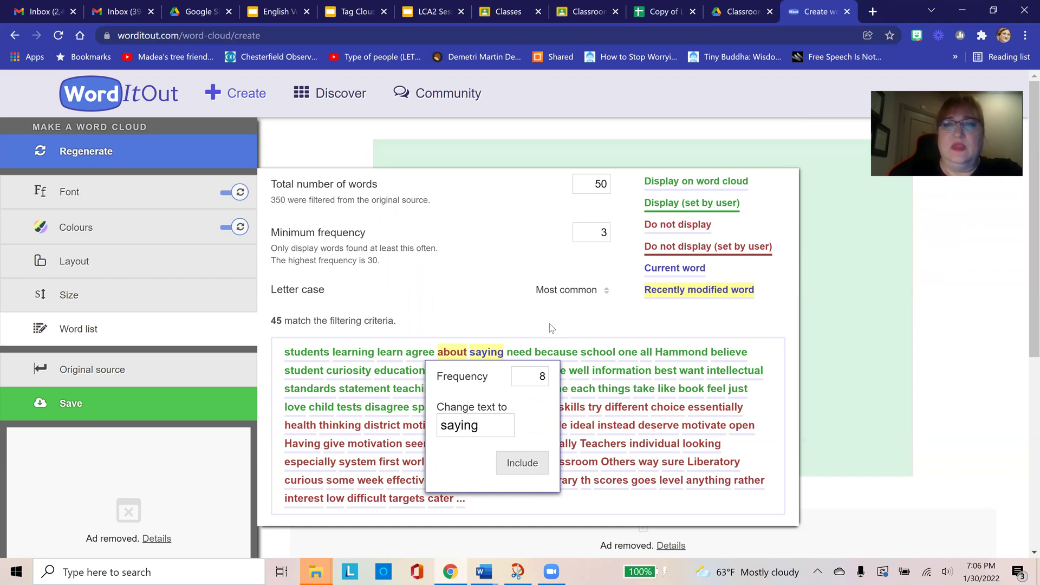
pyautogui.click(571, 329)
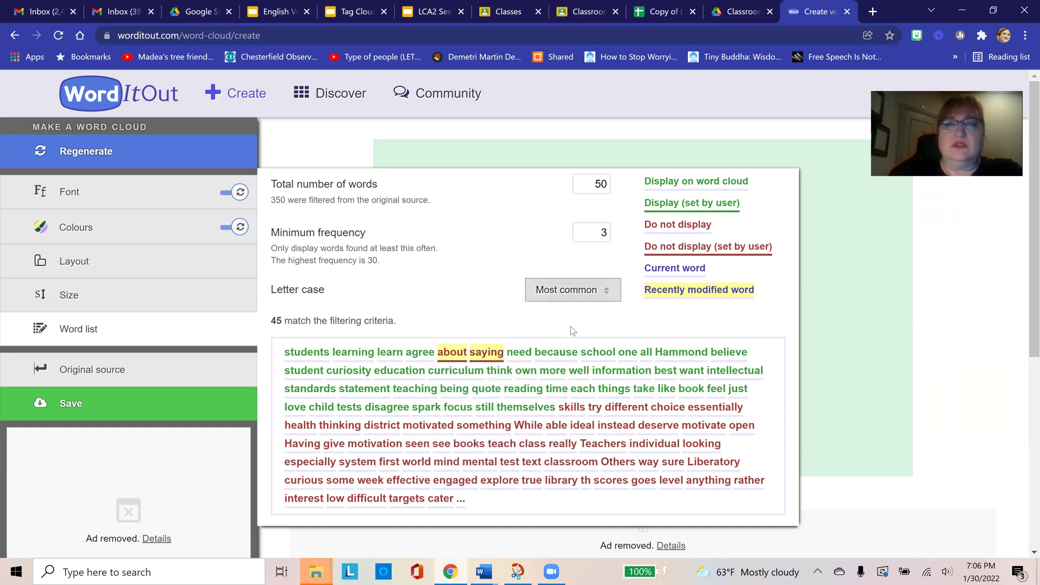
pyautogui.click(168, 160)
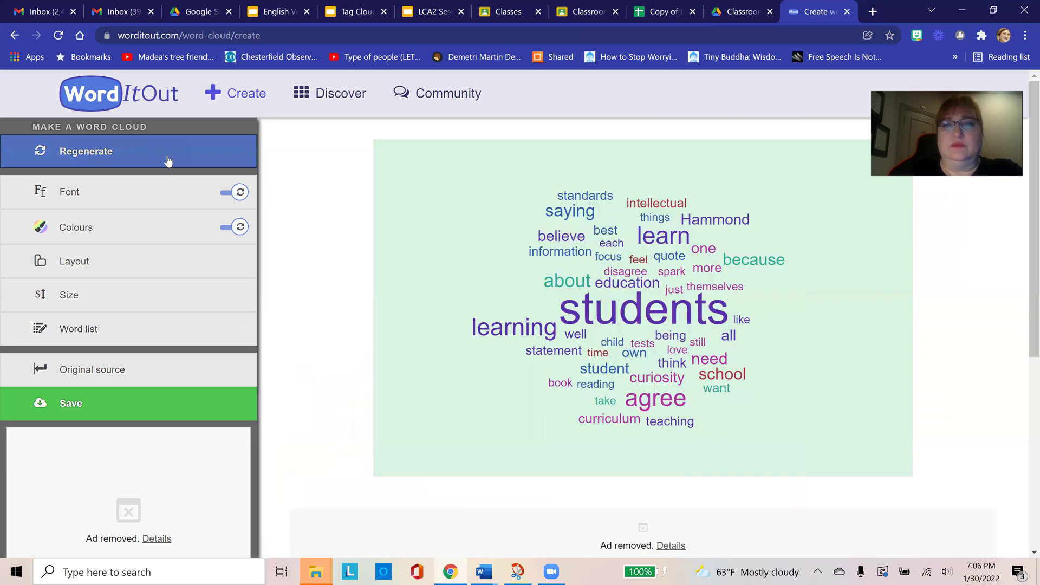
pyautogui.click(167, 161)
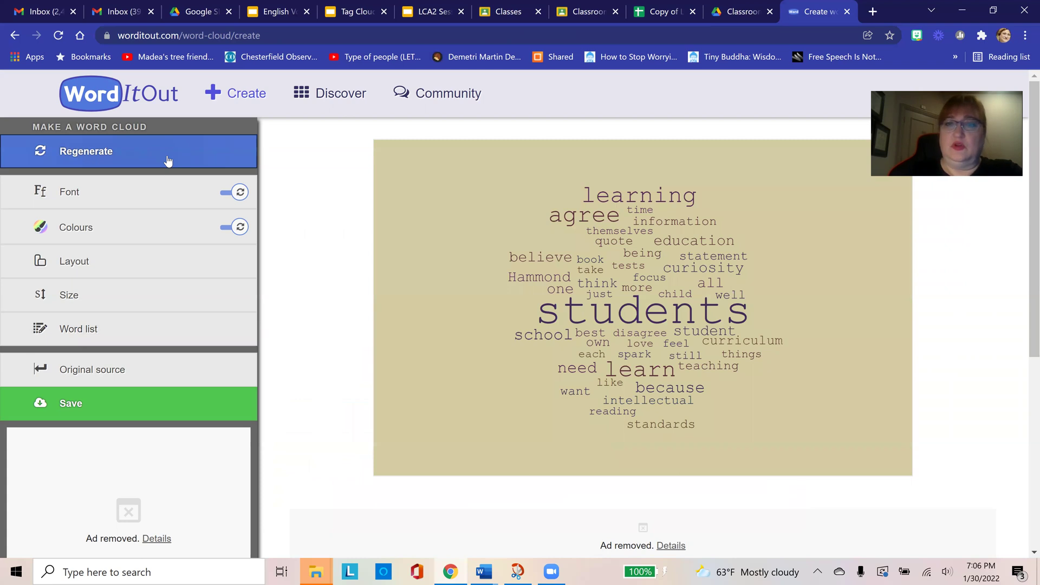
# - Include the excluded words "skills", "choice" and "motivated" in the word list and regenerate the cloud
pyautogui.moveTo(213, 338)
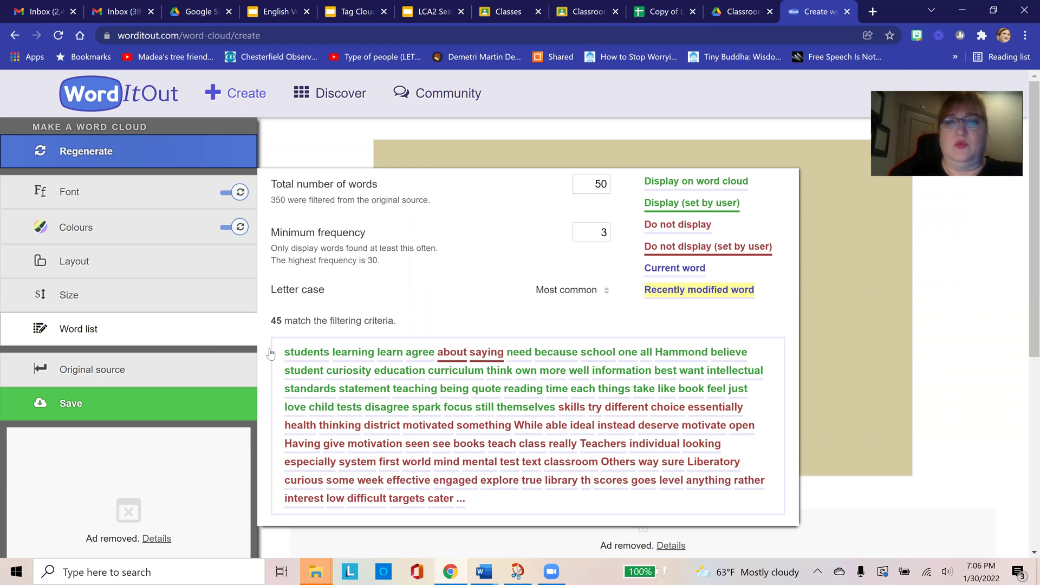
pyautogui.click(574, 408)
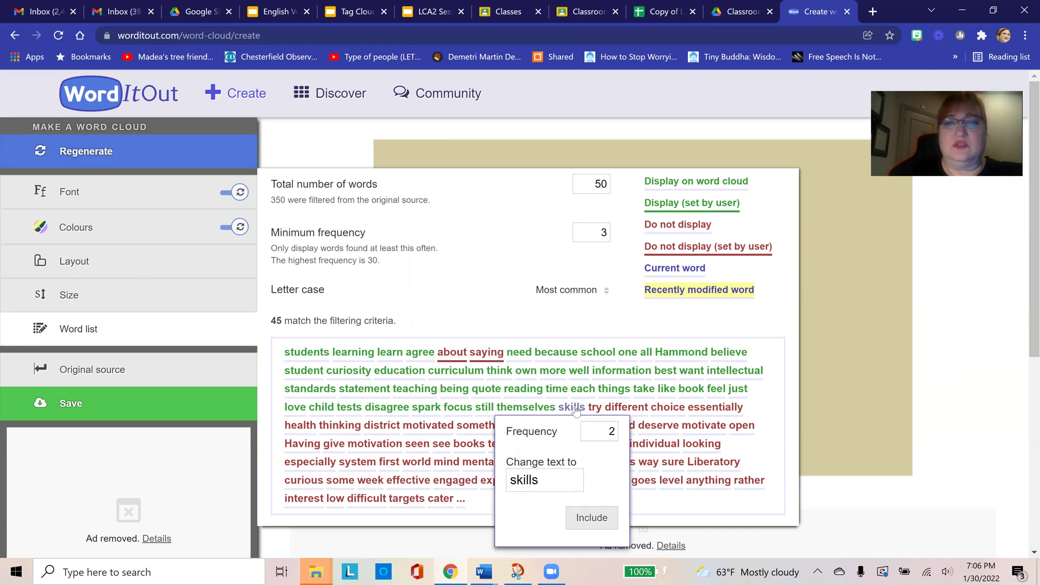
pyautogui.click(593, 521)
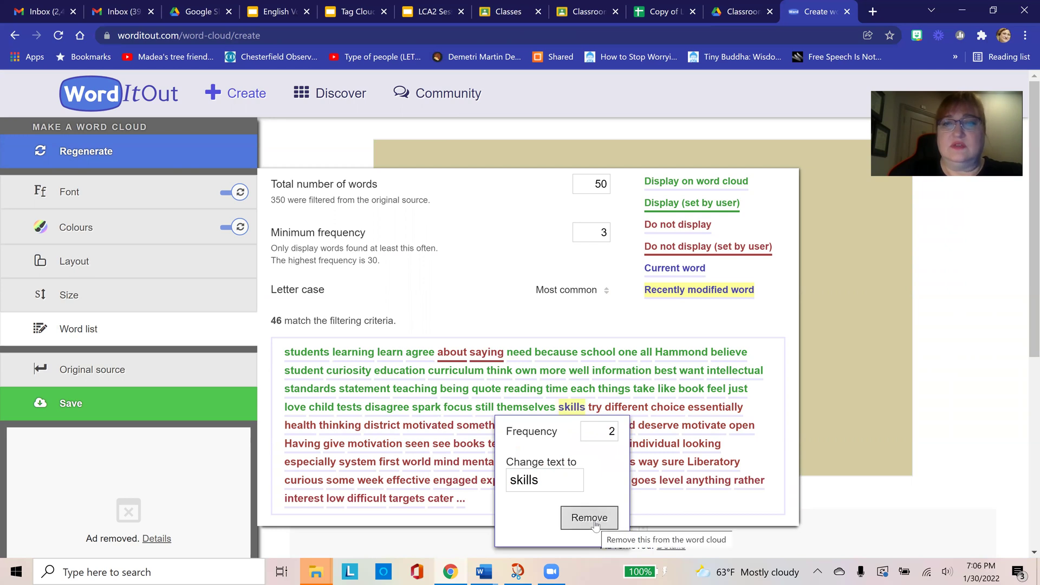
pyautogui.click(668, 407)
pyautogui.click(680, 516)
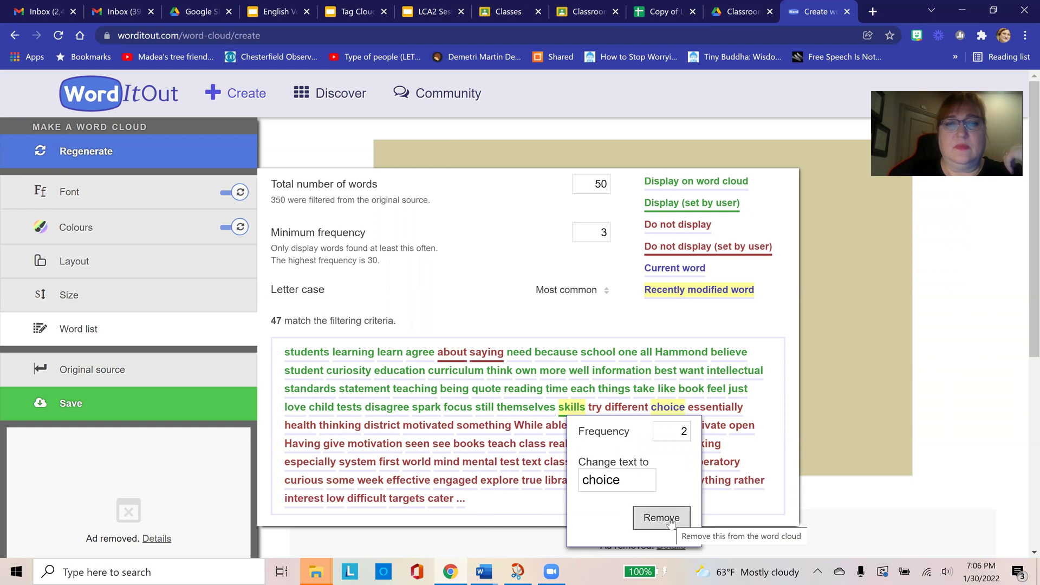
pyautogui.click(423, 426)
pyautogui.click(461, 534)
pyautogui.click(185, 149)
pyautogui.click(186, 150)
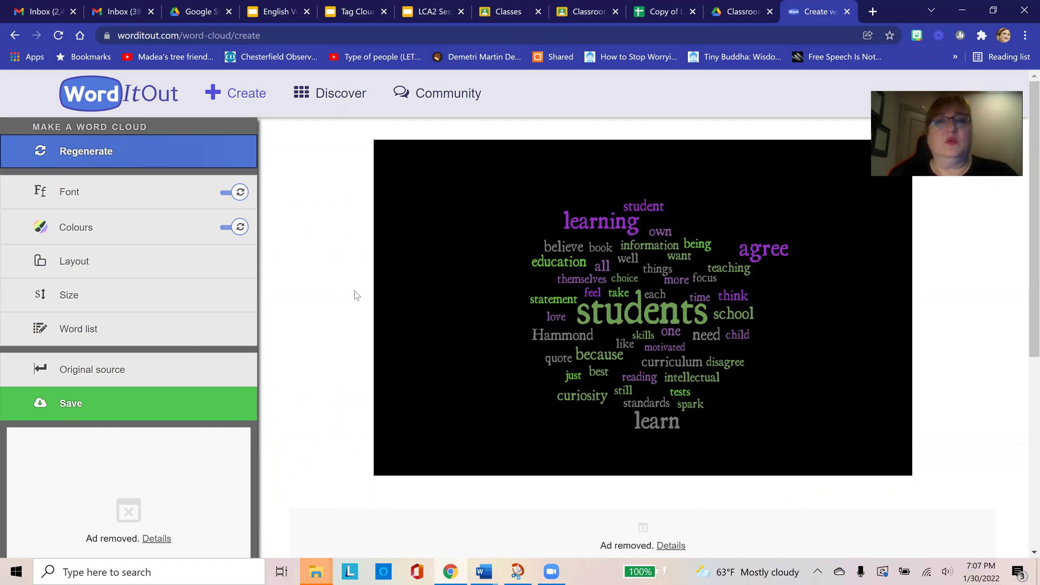
# - Regenerate the word cloud several times to get a different font and colour scheme with a light background
pyautogui.click(217, 225)
pyautogui.click(184, 149)
pyautogui.click(184, 149)
pyautogui.click(185, 149)
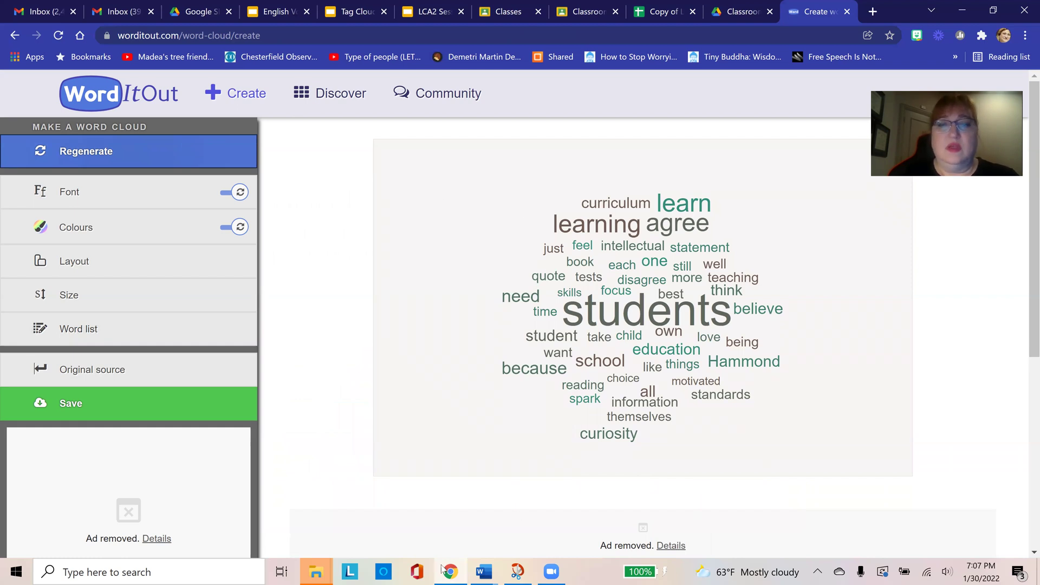
# - Switch to Snip & Sketch and capture a new rectangular snip around all the words of the cloud
pyautogui.click(519, 572)
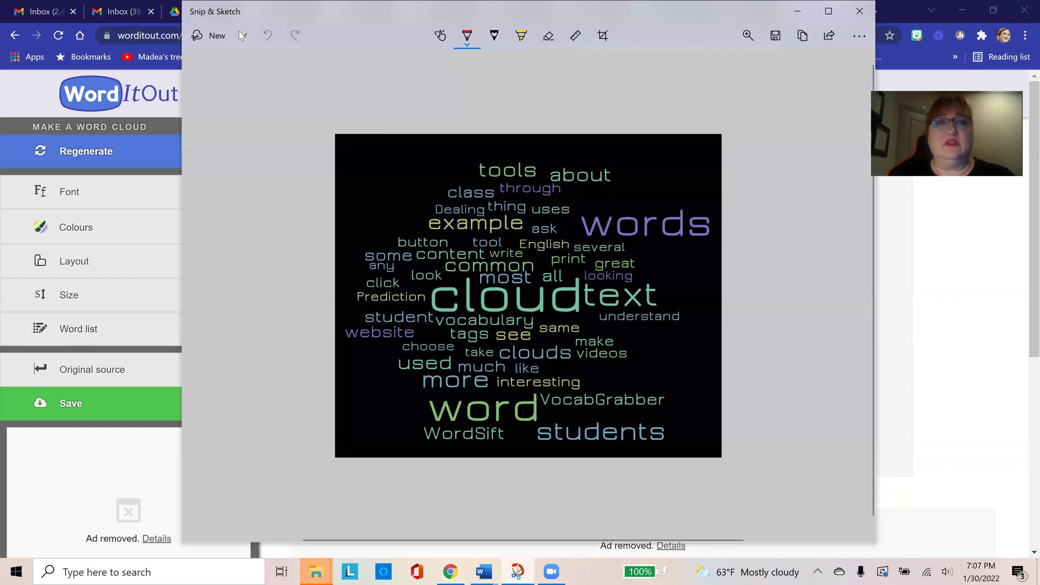
pyautogui.click(200, 35)
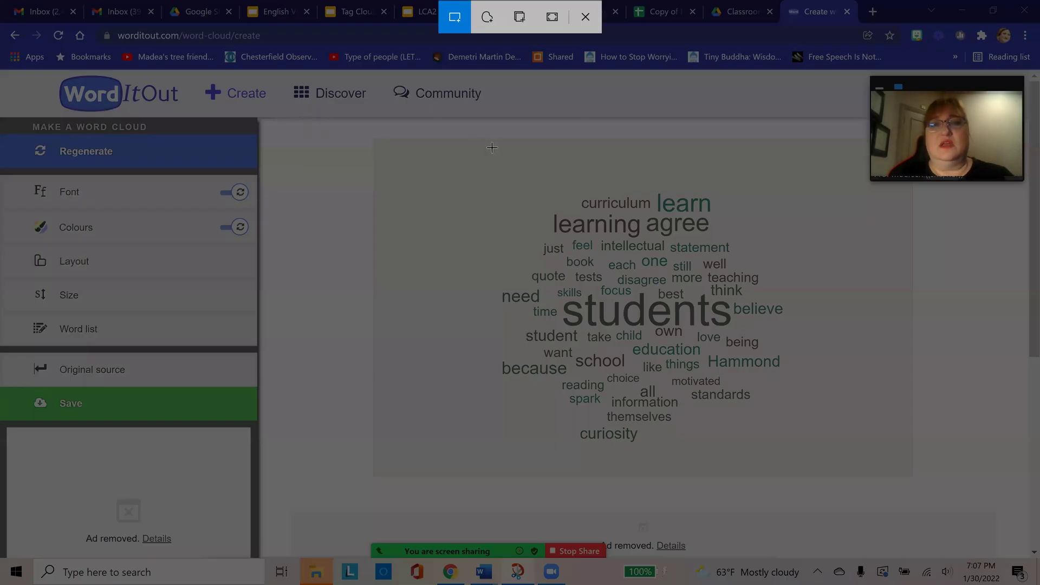
pyautogui.moveTo(492, 148); pyautogui.dragTo(792, 474)
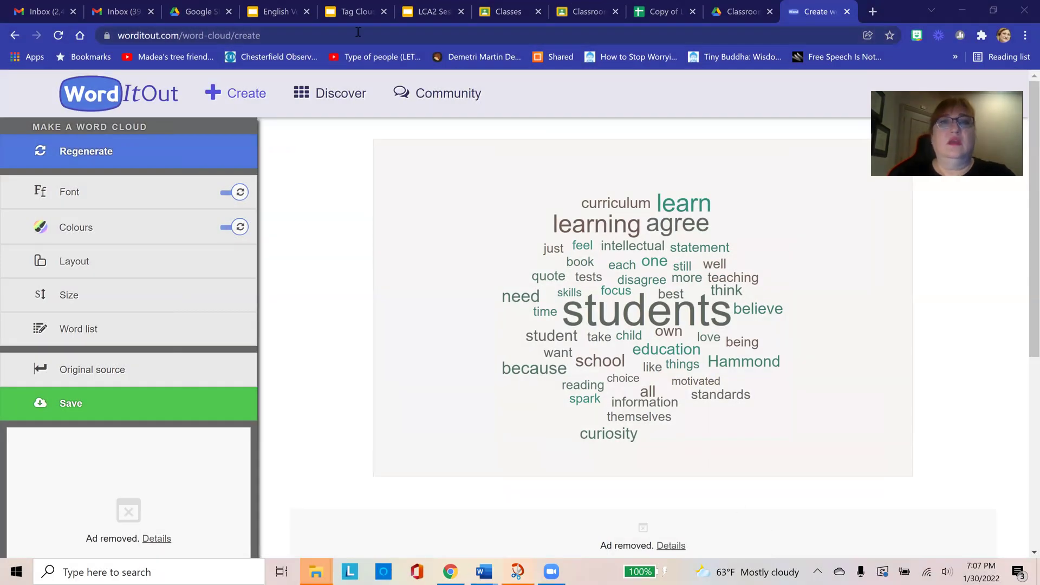
# - Switch to the LCA2 Session 2 presentation in Google Slides, paste the snip on slide 6 and place it below the purple heading
pyautogui.click(425, 14)
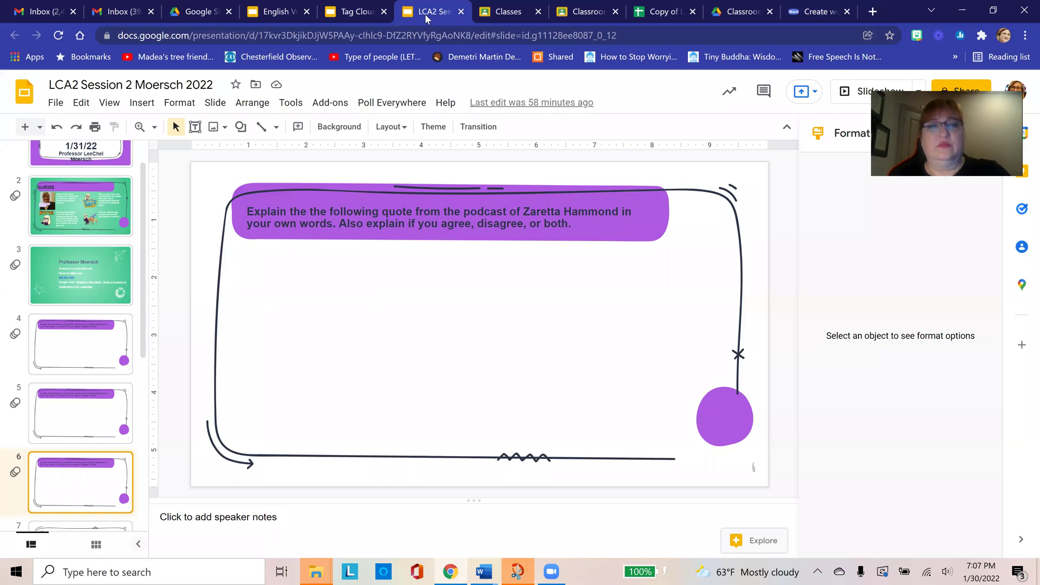
pyautogui.hotkey('ctrl', 'v')
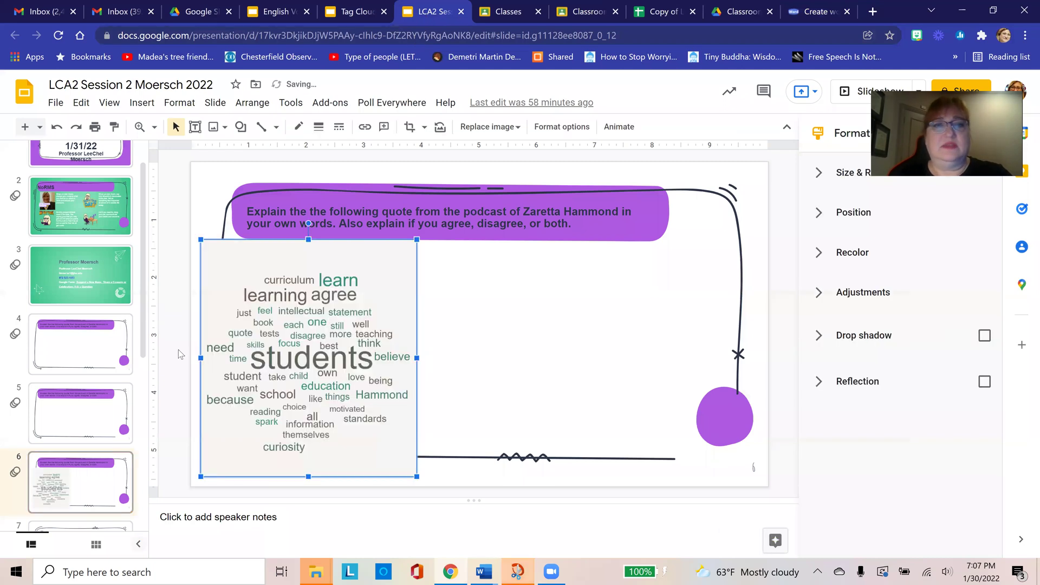
pyautogui.moveTo(407, 341); pyautogui.dragTo(499, 368)
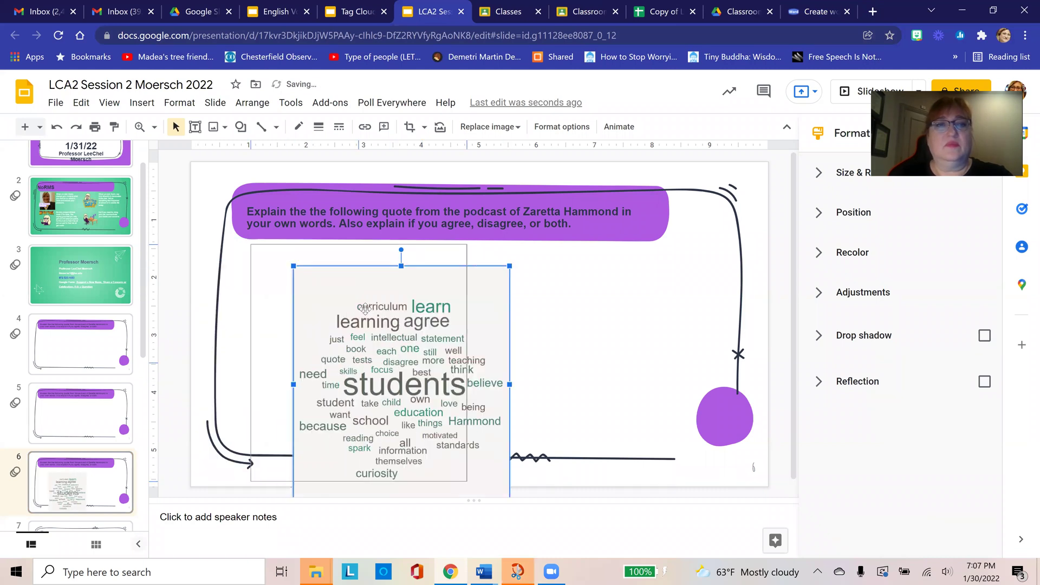
pyautogui.moveTo(378, 317); pyautogui.dragTo(324, 288)
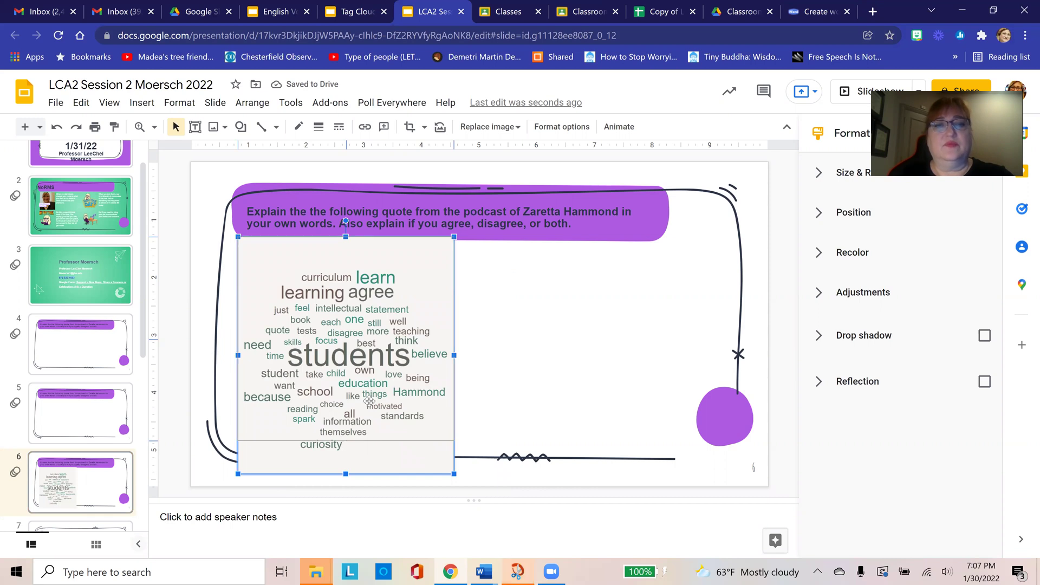
# - Resize the pasted word cloud image to about 4.3 inches wide and 3.5 inches high
pyautogui.moveTo(345, 474); pyautogui.dragTo(346, 440)
pyautogui.moveTo(454, 339); pyautogui.dragTo(619, 326)
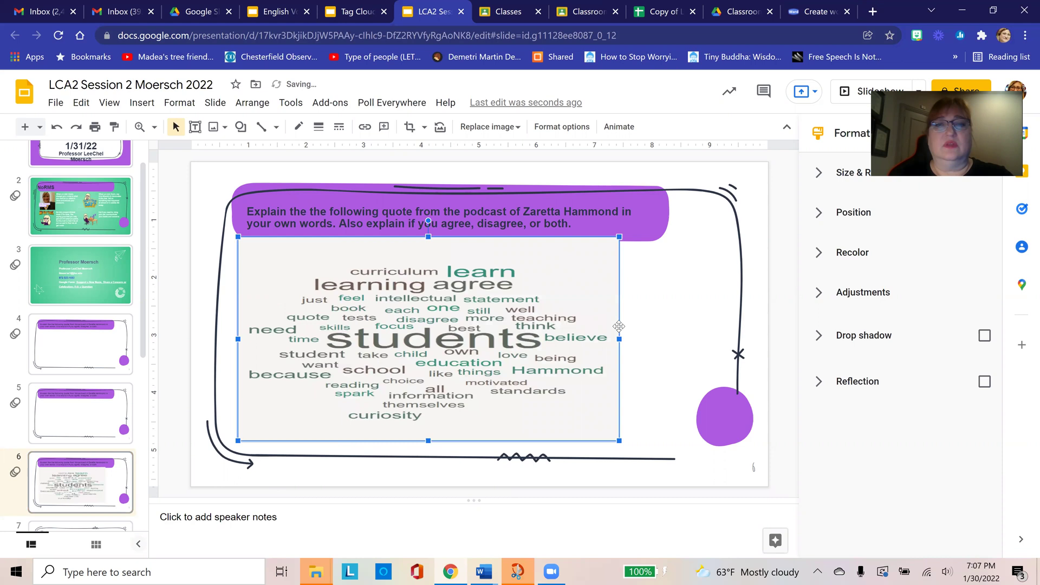
pyautogui.click(620, 342)
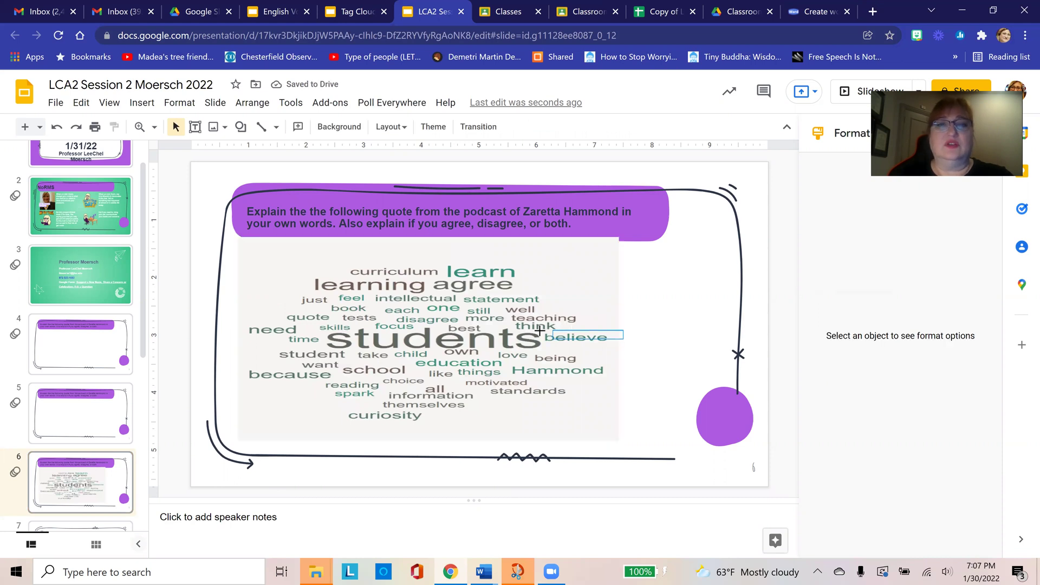
pyautogui.click(572, 287)
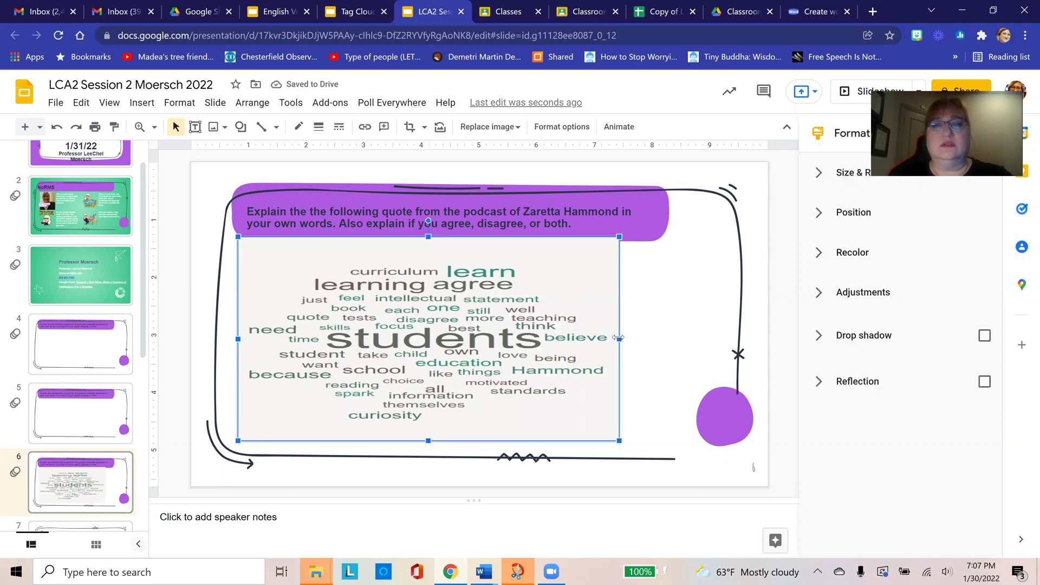
pyautogui.moveTo(618, 338); pyautogui.dragTo(486, 337)
# - Position the word cloud image inside the hand-drawn frame, left of centre under the heading, and deselect it
pyautogui.moveTo(404, 335); pyautogui.dragTo(494, 342)
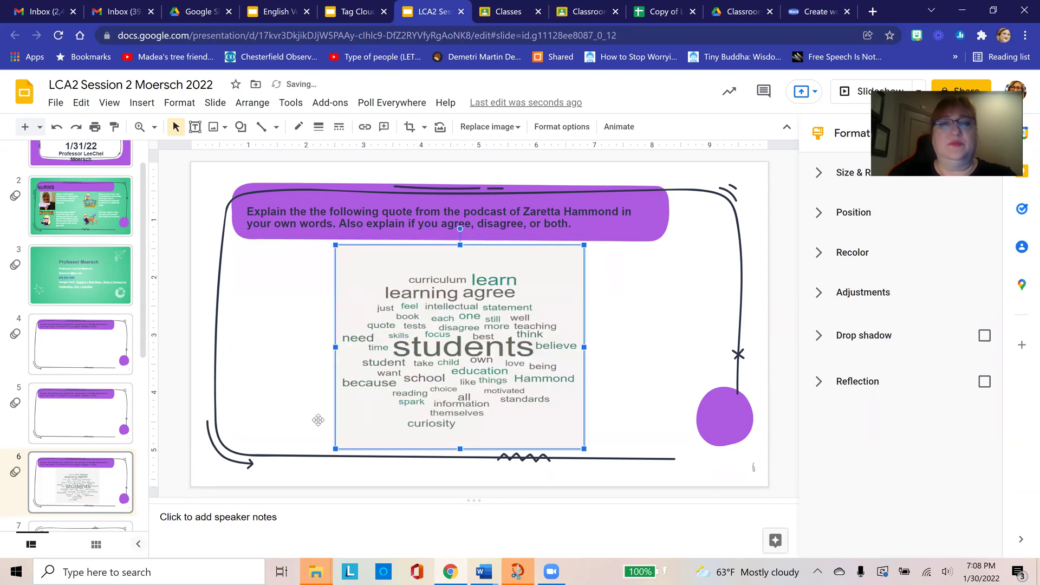
pyautogui.click(280, 398)
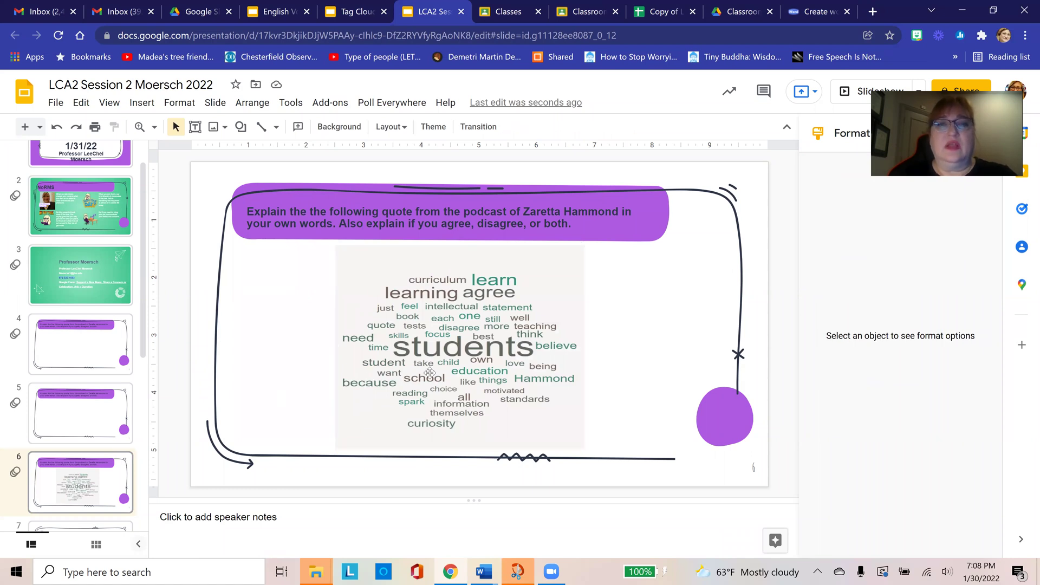
pyautogui.moveTo(338, 332); pyautogui.dragTo(370, 351)
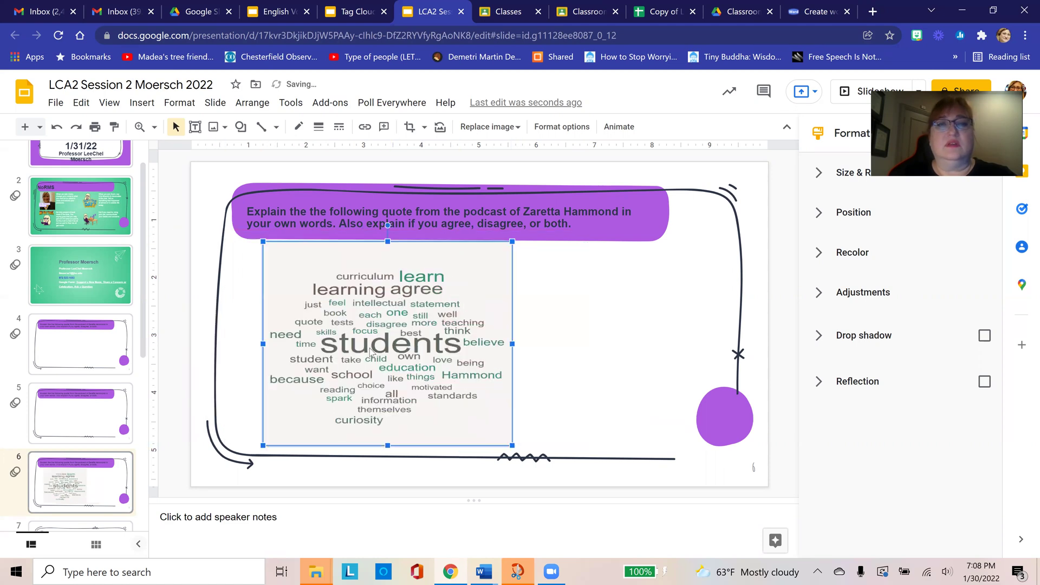
pyautogui.click(594, 290)
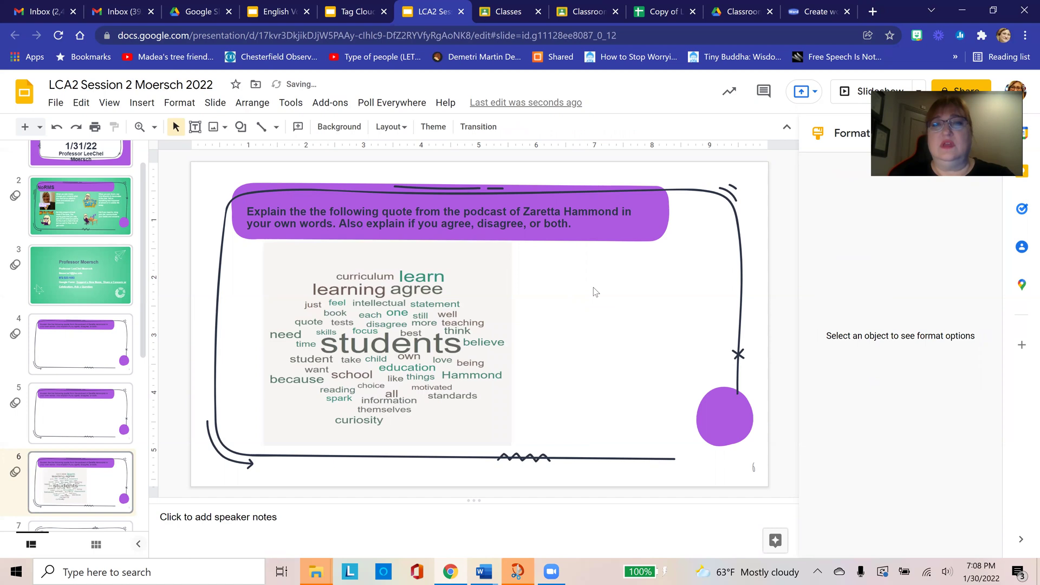
# - Switch to the WordItOut word cloud and exclude the words "students", "learning" and "learn" in its word list
pyautogui.click(814, 11)
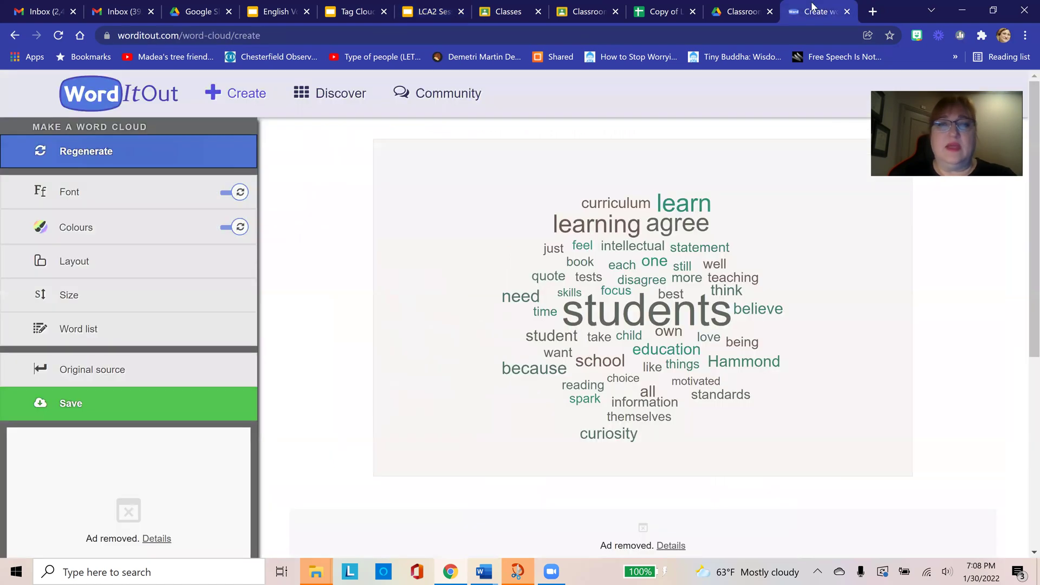
pyautogui.click(138, 344)
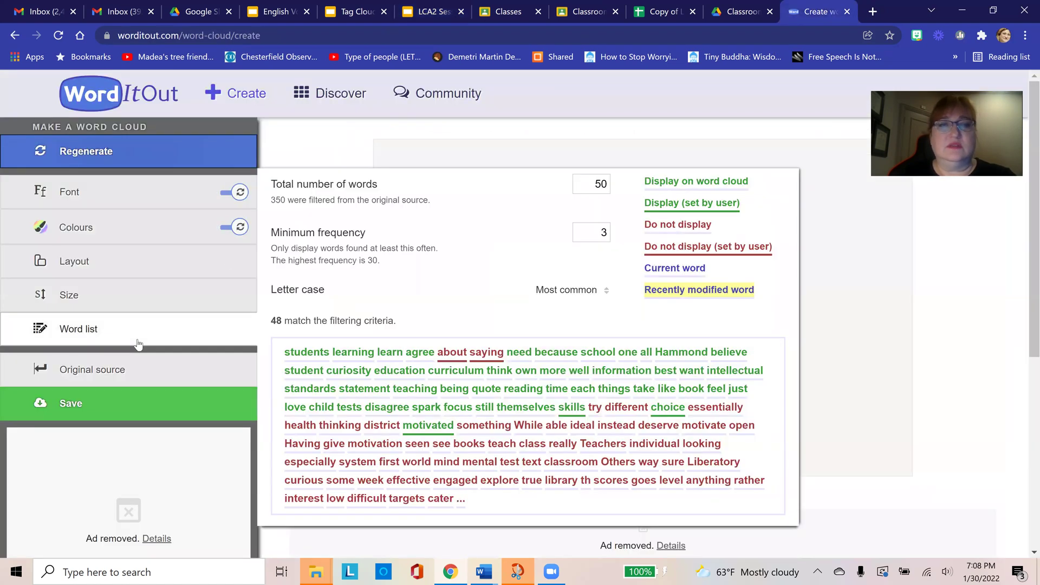
pyautogui.click(305, 359)
pyautogui.click(398, 462)
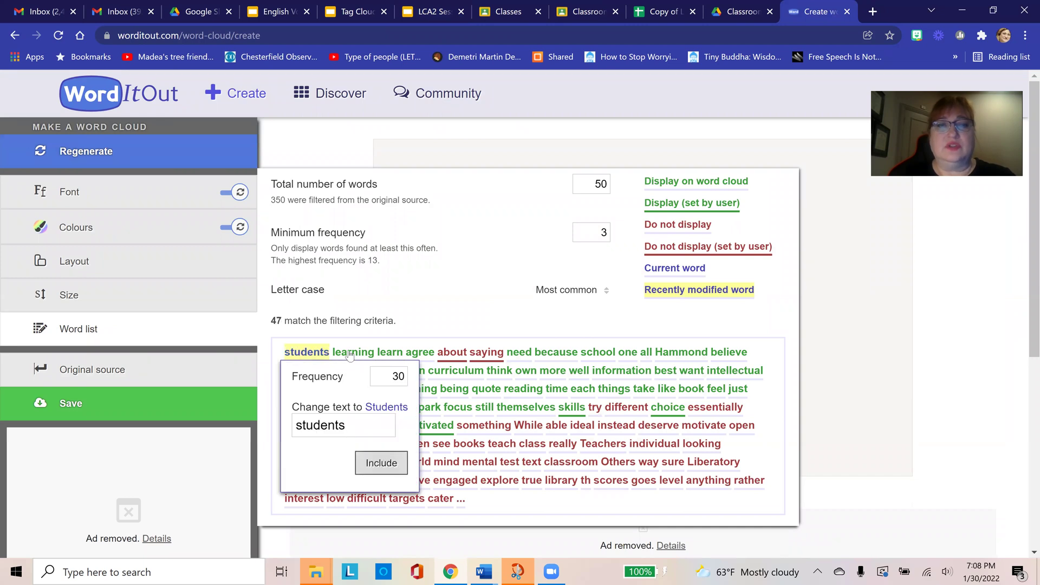
pyautogui.click(349, 354)
pyautogui.click(414, 462)
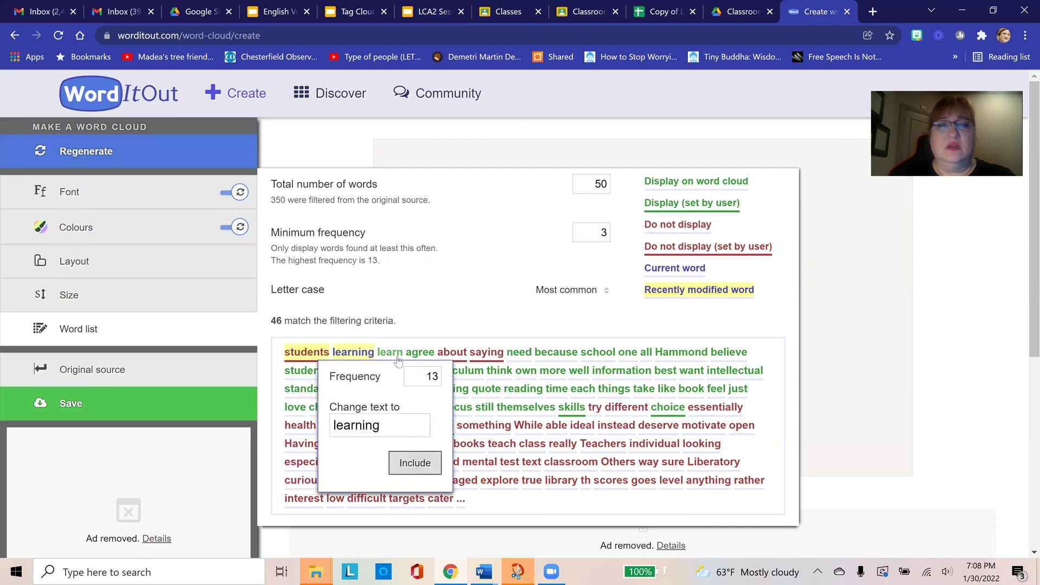
pyautogui.click(395, 356)
pyautogui.click(448, 464)
# - Include "about" in the word list, switch "saying" on and back off, and open the entry for "agree"
pyautogui.click(451, 353)
pyautogui.click(496, 465)
pyautogui.click(486, 352)
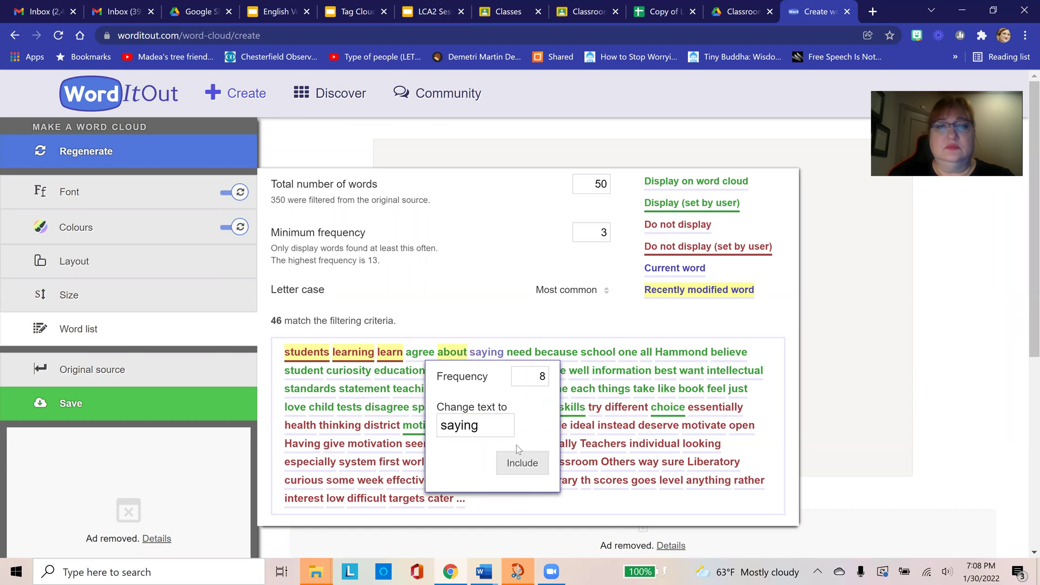
pyautogui.click(519, 461)
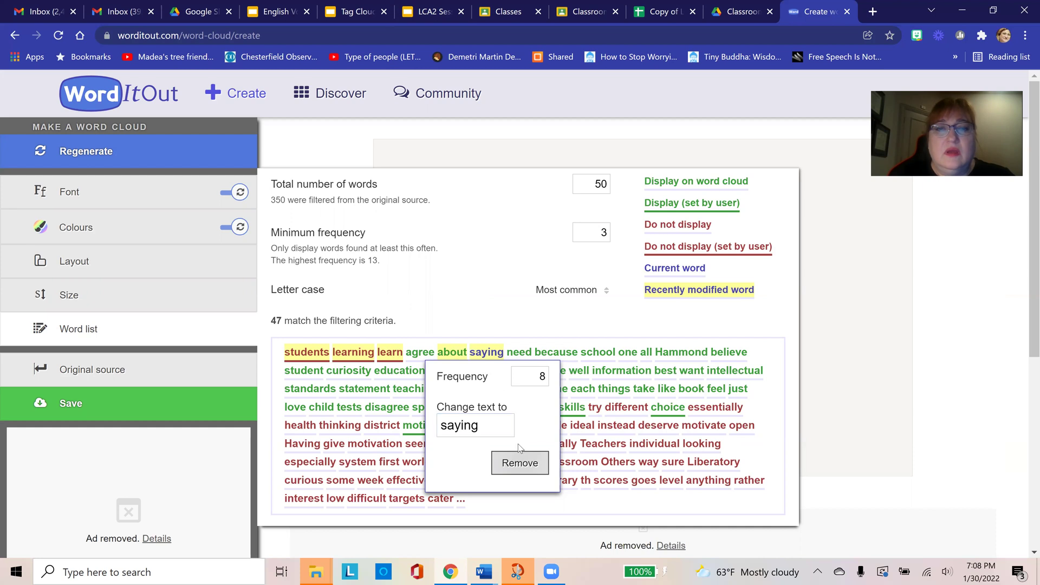
pyautogui.click(522, 466)
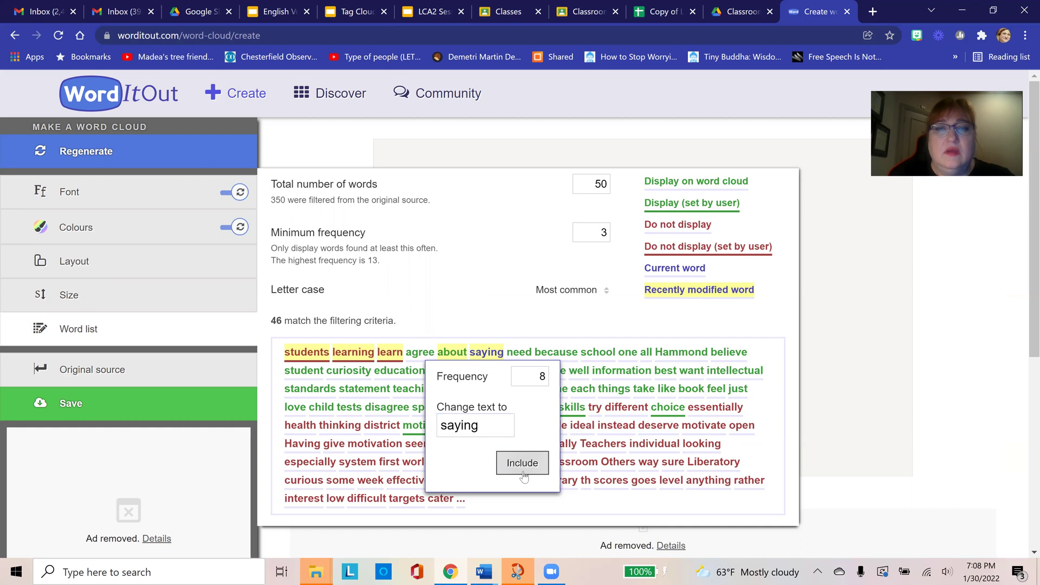
pyautogui.click(407, 352)
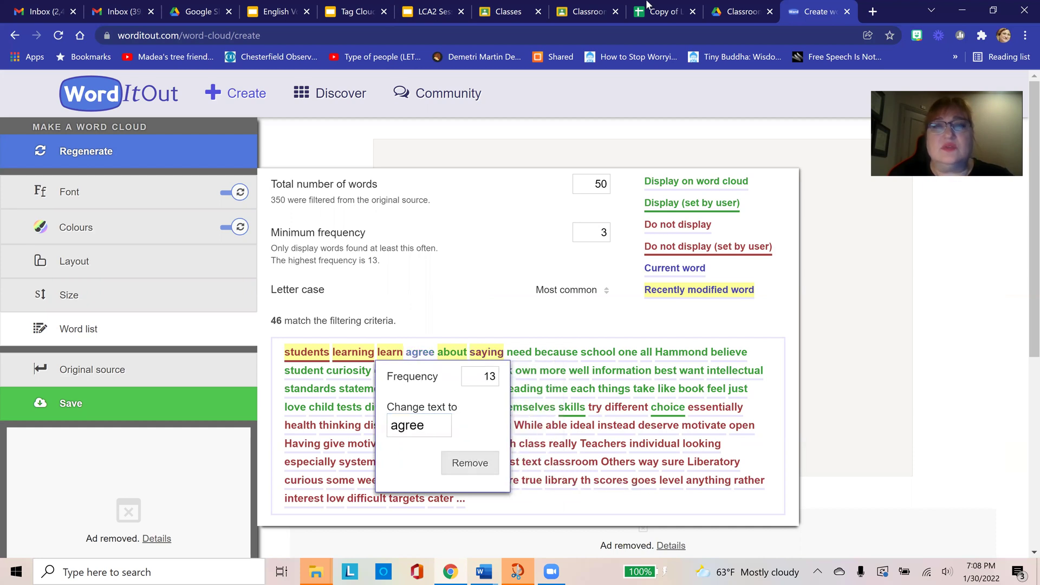
# - Switch to the LCA2 Session 2 slides, insert a text box about 3 by 2 inches beside the word cloud and enter "Ag"
pyautogui.click(436, 14)
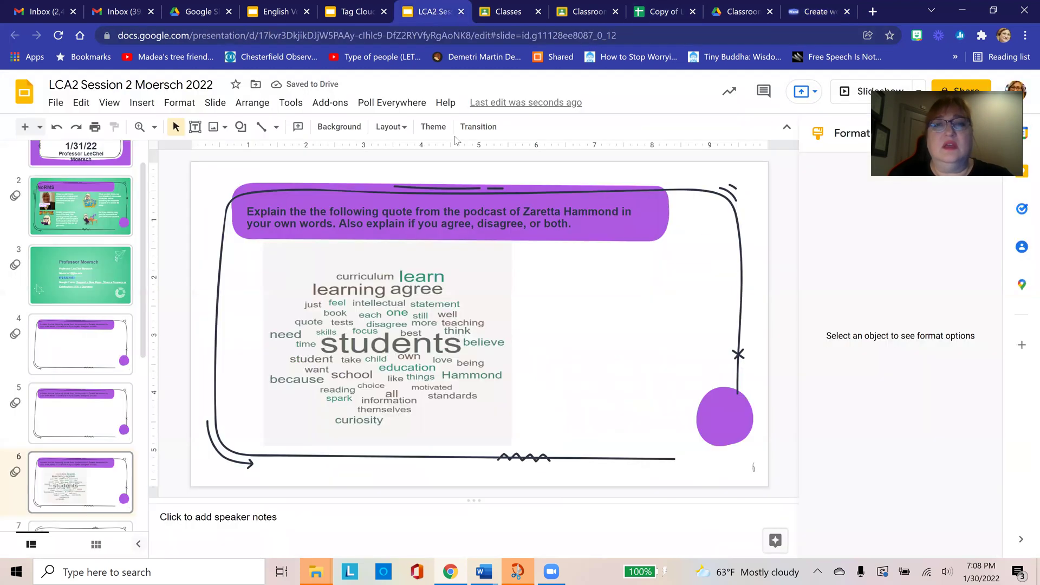
pyautogui.click(142, 103)
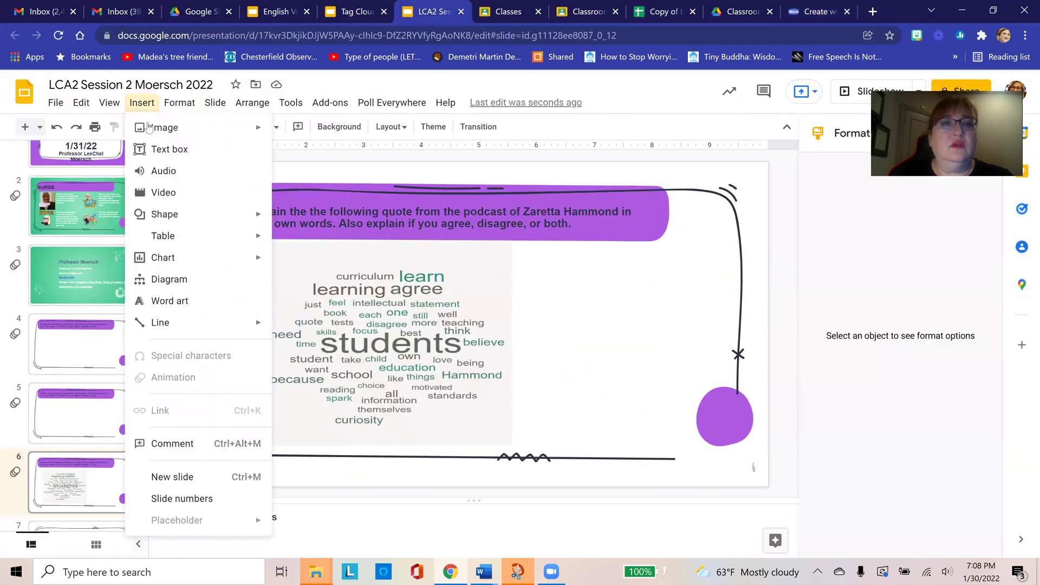
pyautogui.moveTo(169, 132)
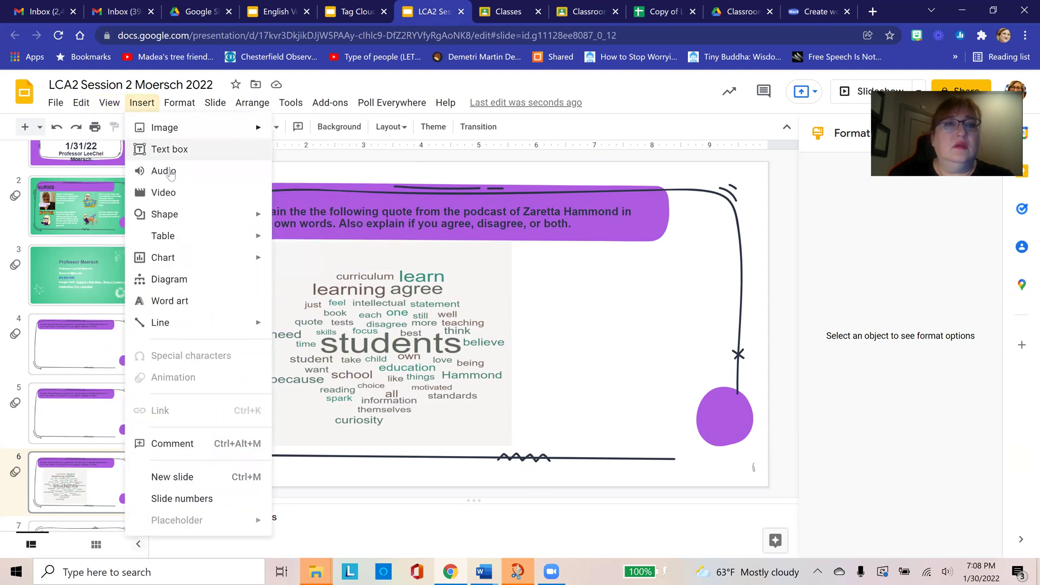
pyautogui.click(171, 150)
pyautogui.moveTo(533, 280); pyautogui.dragTo(707, 395)
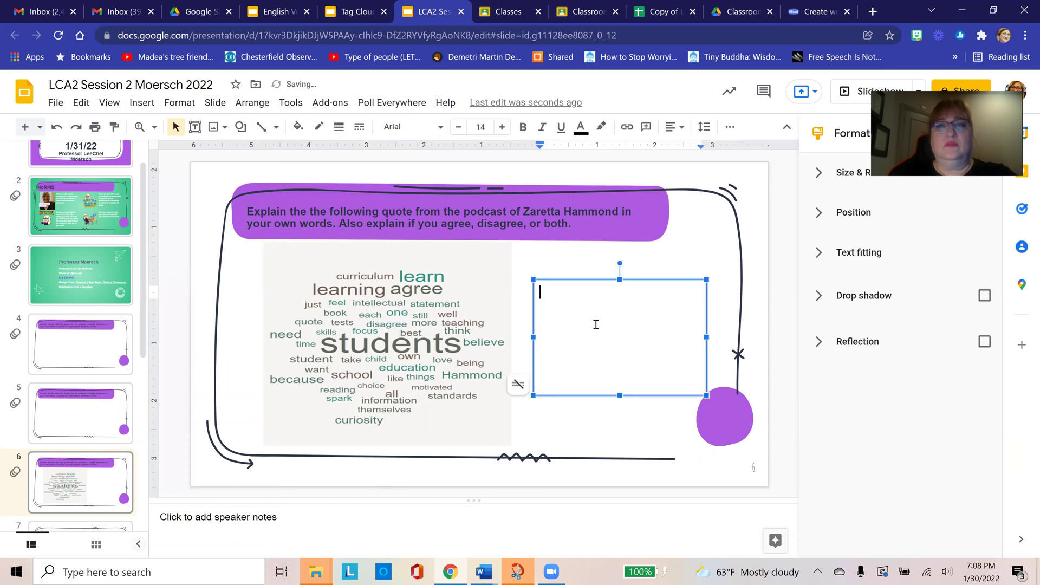
pyautogui.write('Ag')
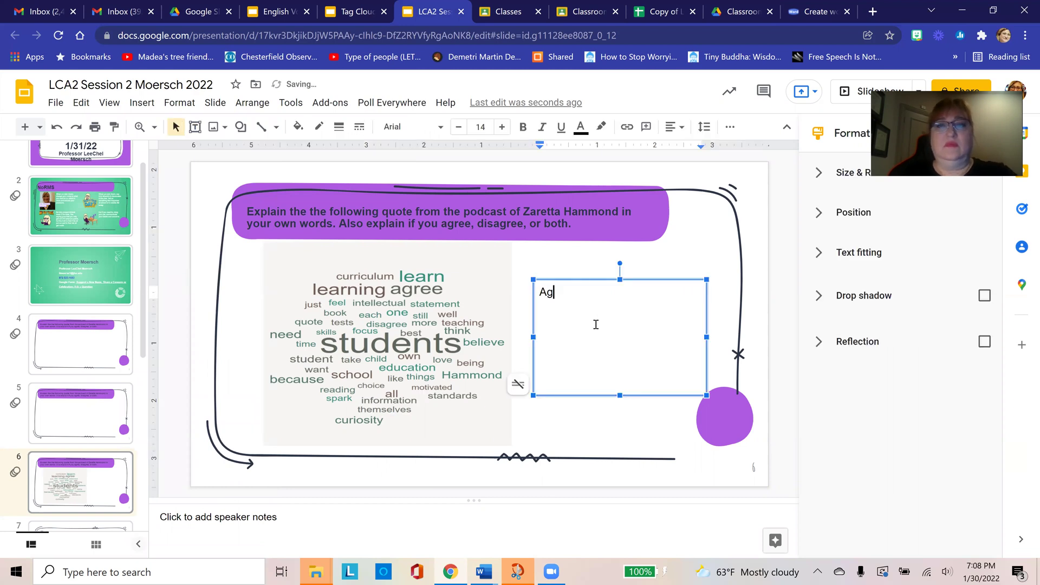
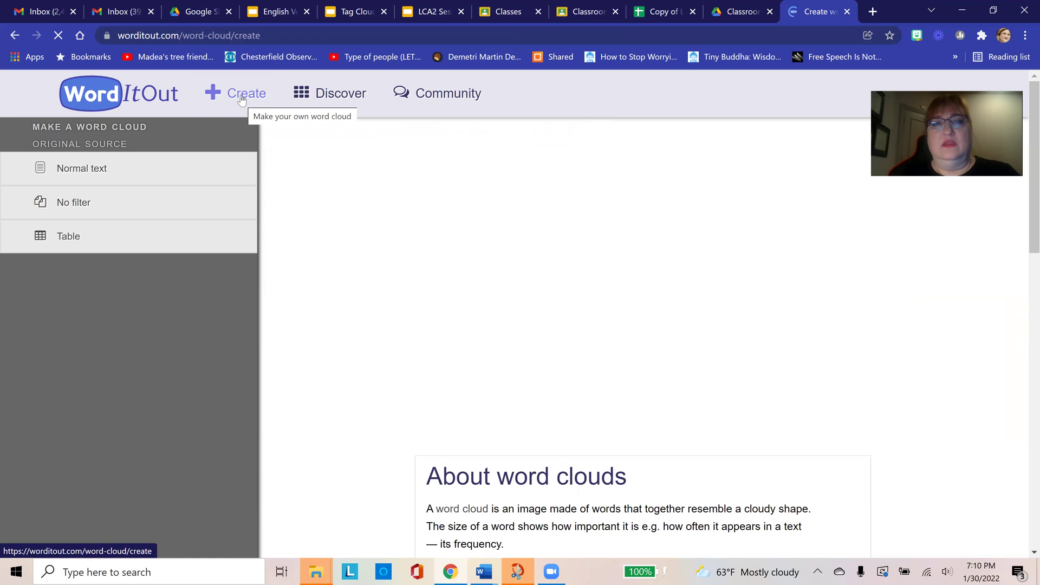
# - Paste the copied student responses about amygdala hijack as the original text and generate a word cloud from them
pyautogui.click(417, 192)
pyautogui.hotkey('ctrl', 'v')
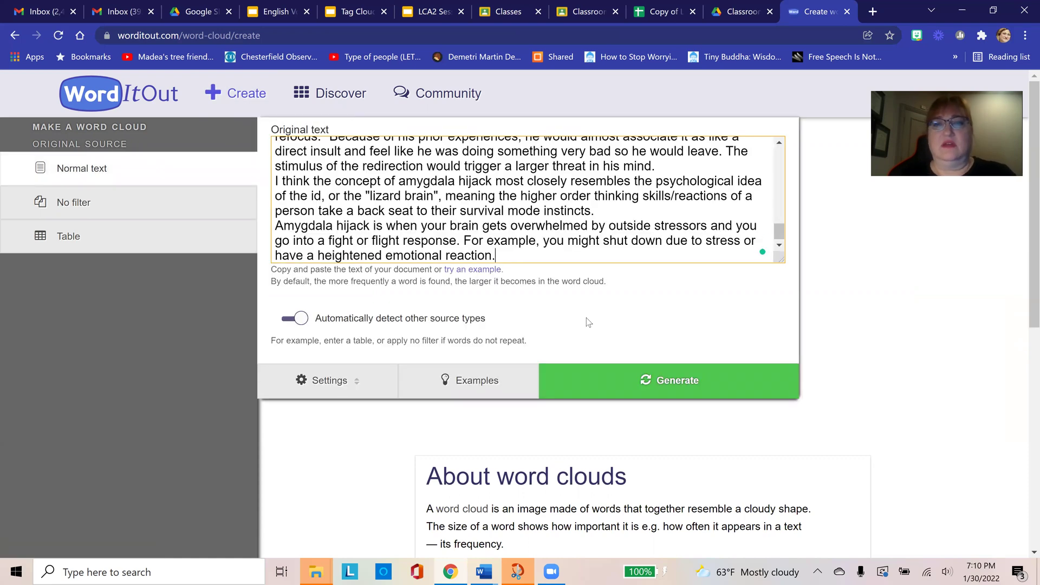
pyautogui.click(670, 382)
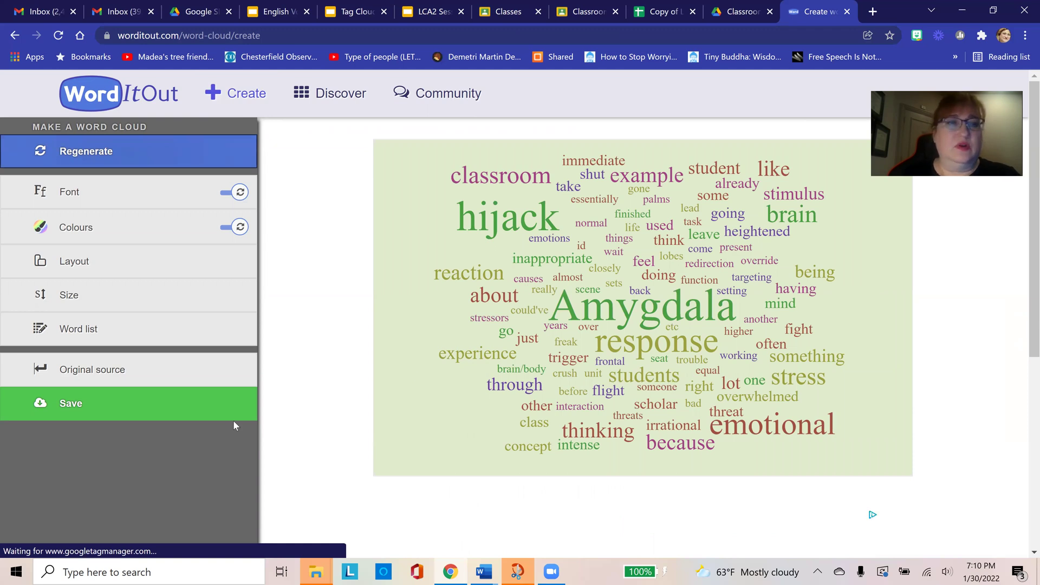
# - Limit the word list to a total of 75 words with a minimum frequency of 2
pyautogui.click(197, 327)
pyautogui.moveTo(589, 185); pyautogui.dragTo(613, 189)
pyautogui.write('50')
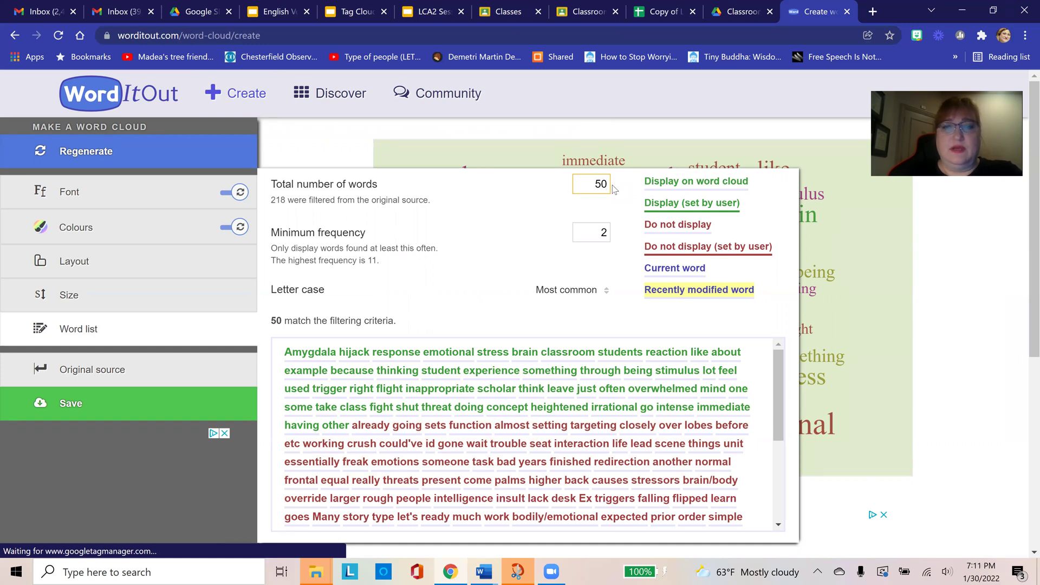
pyautogui.press('BackSpace')
pyautogui.press('BackSpace')
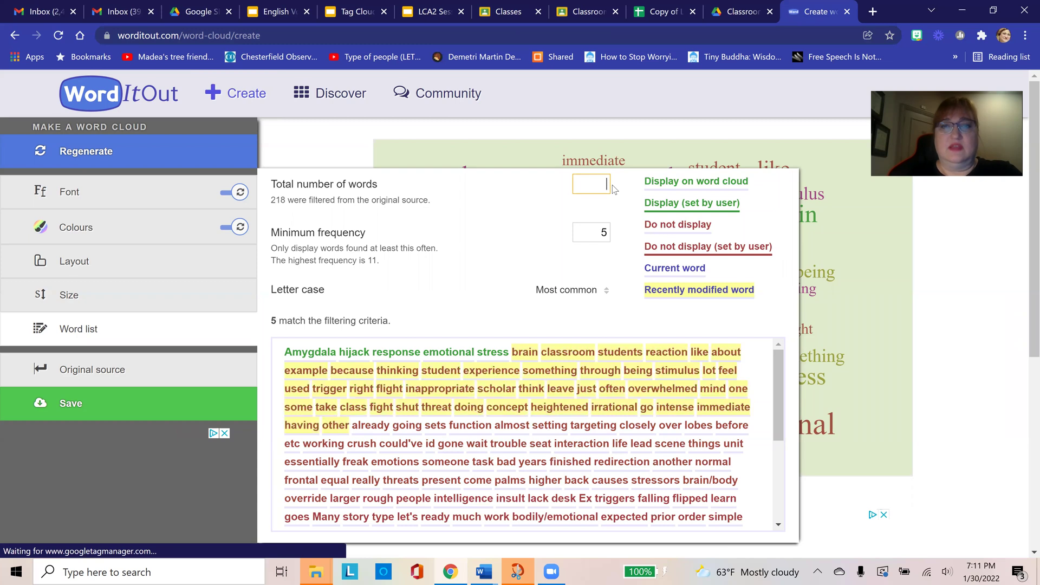
pyautogui.write('75')
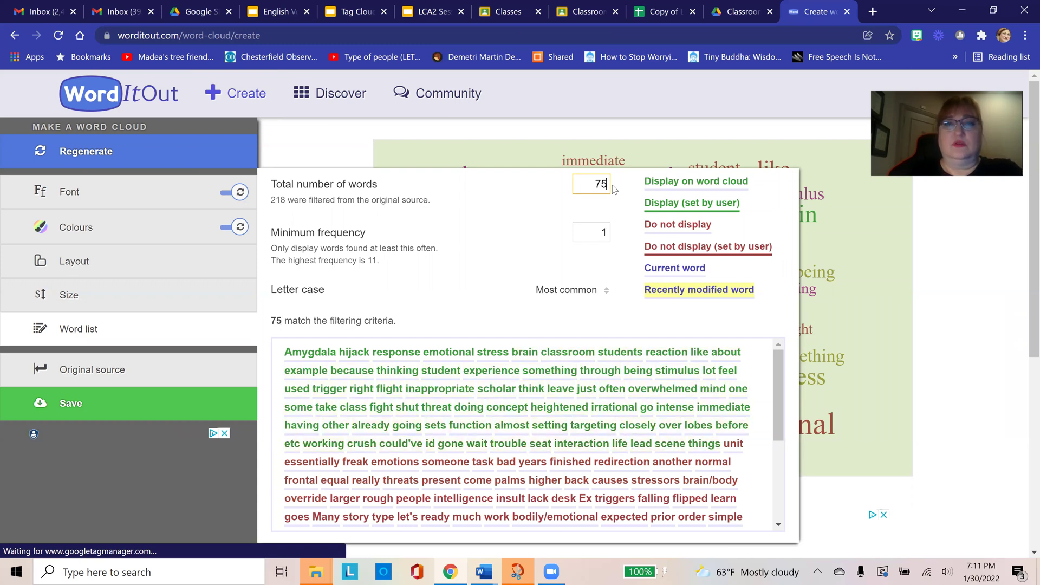
pyautogui.click(609, 233)
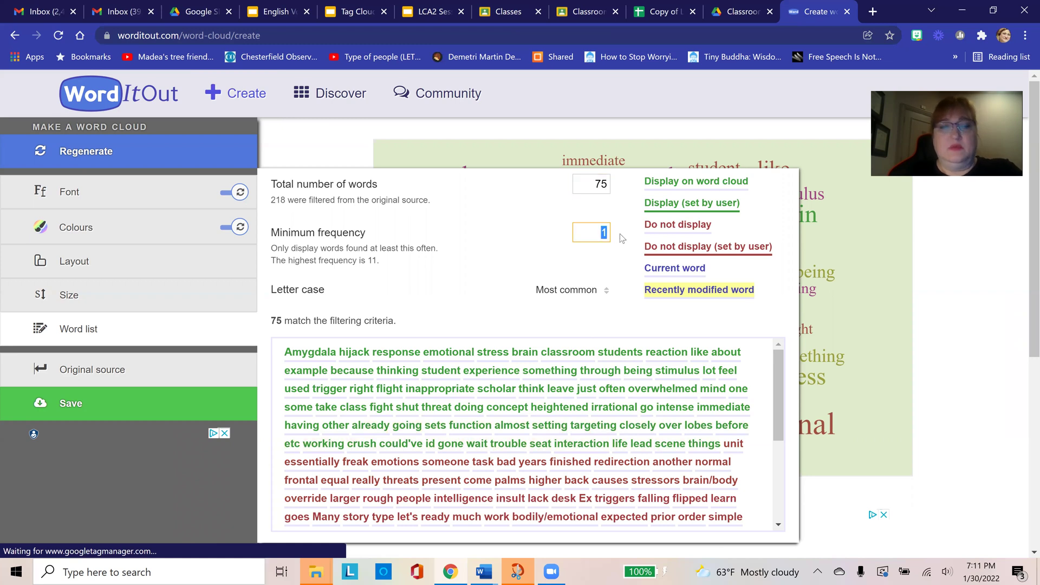
pyautogui.write('3')
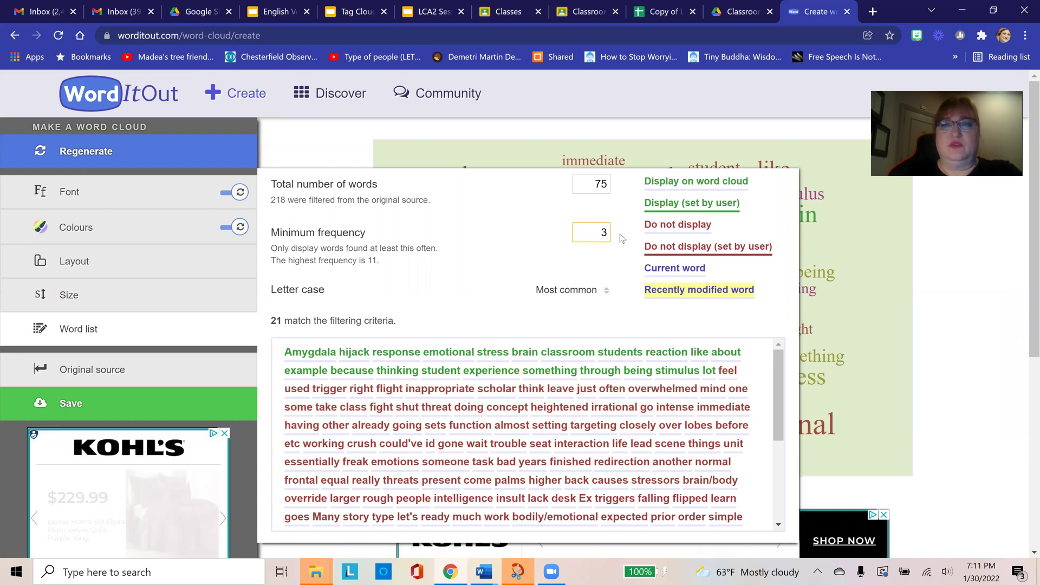
pyautogui.press('BackSpace')
pyautogui.write('2')
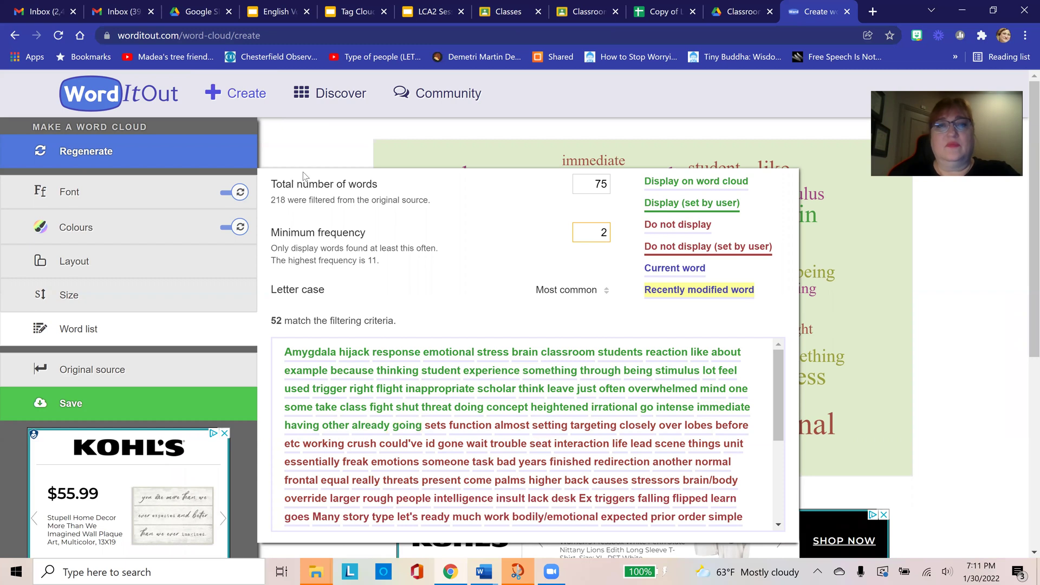
# - Regenerate the word cloud until it has a purple background and serif lettering
pyautogui.click(240, 150)
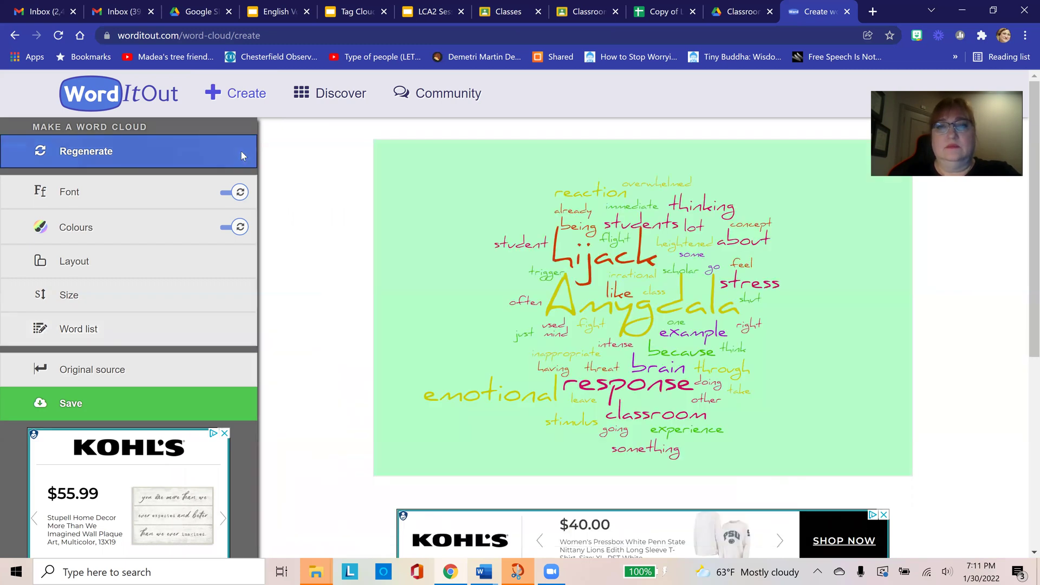
pyautogui.click(216, 161)
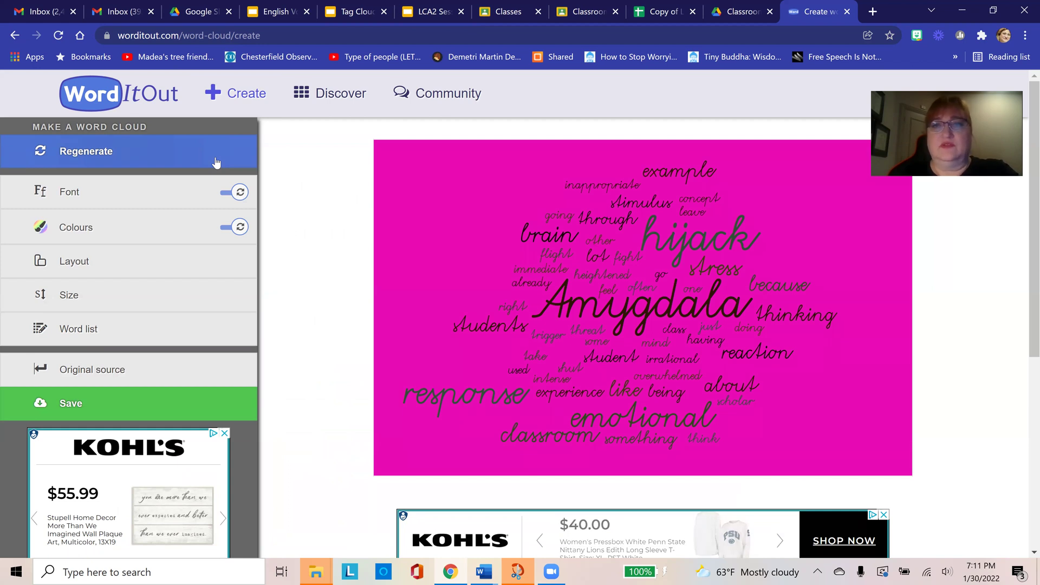
pyautogui.click(164, 163)
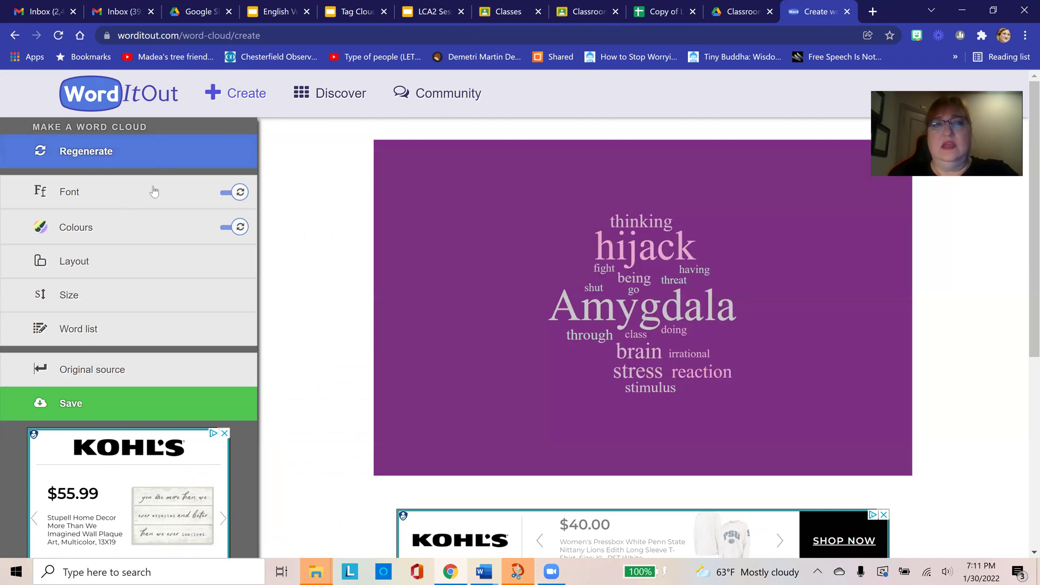
pyautogui.click(155, 191)
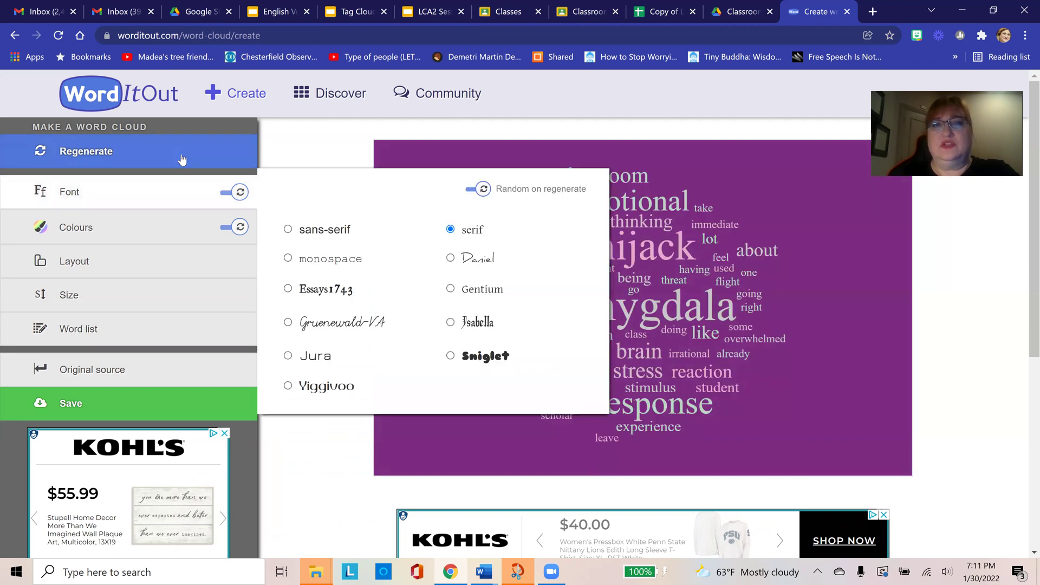
pyautogui.click(311, 134)
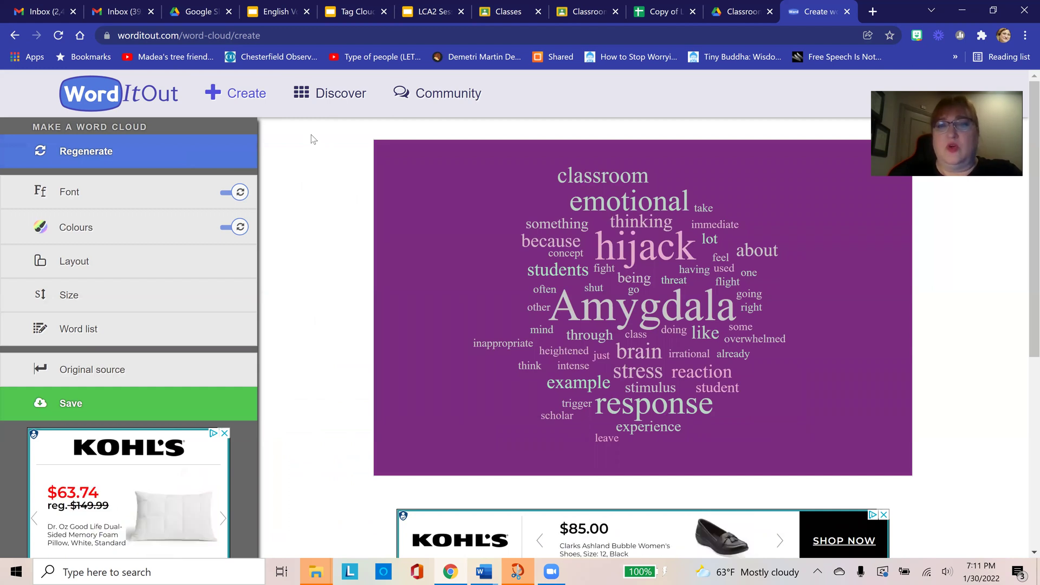
pyautogui.click(129, 304)
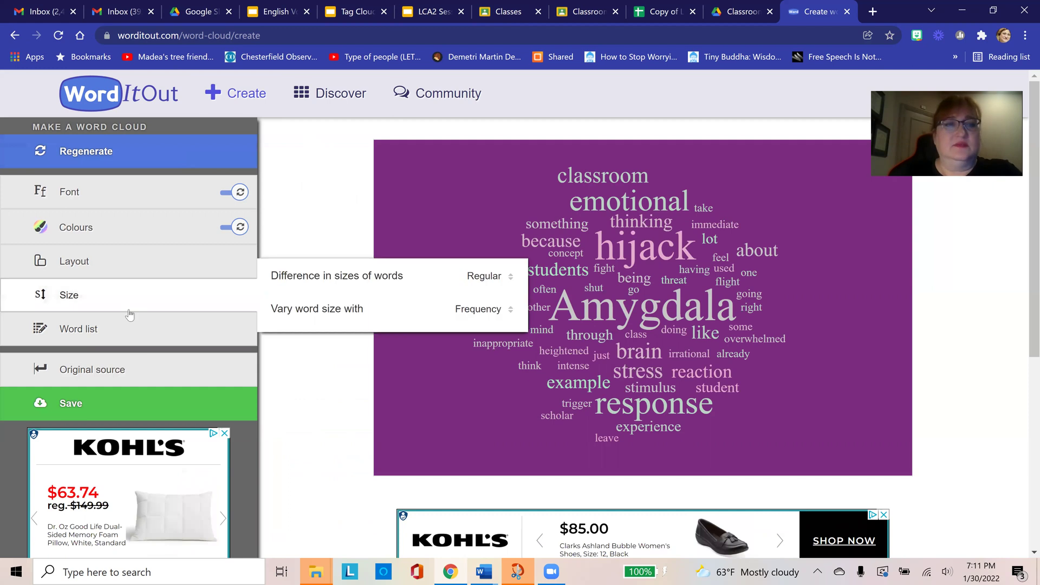
# - Change the text of the word list entry "Amygdala" to "Amygdala Hijack"
pyautogui.click(156, 343)
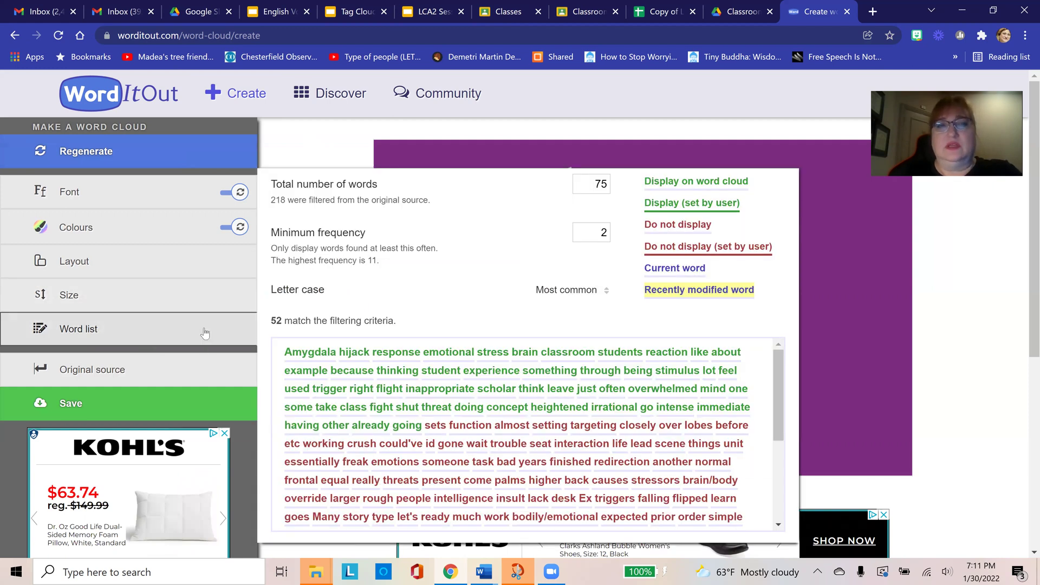
pyautogui.click(310, 352)
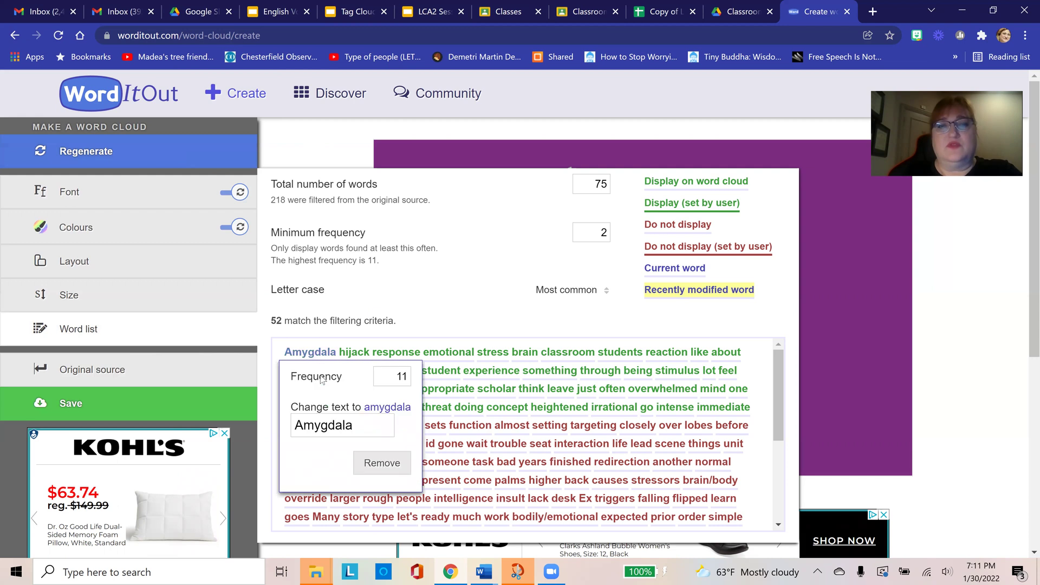
pyautogui.click(374, 427)
pyautogui.write('H')
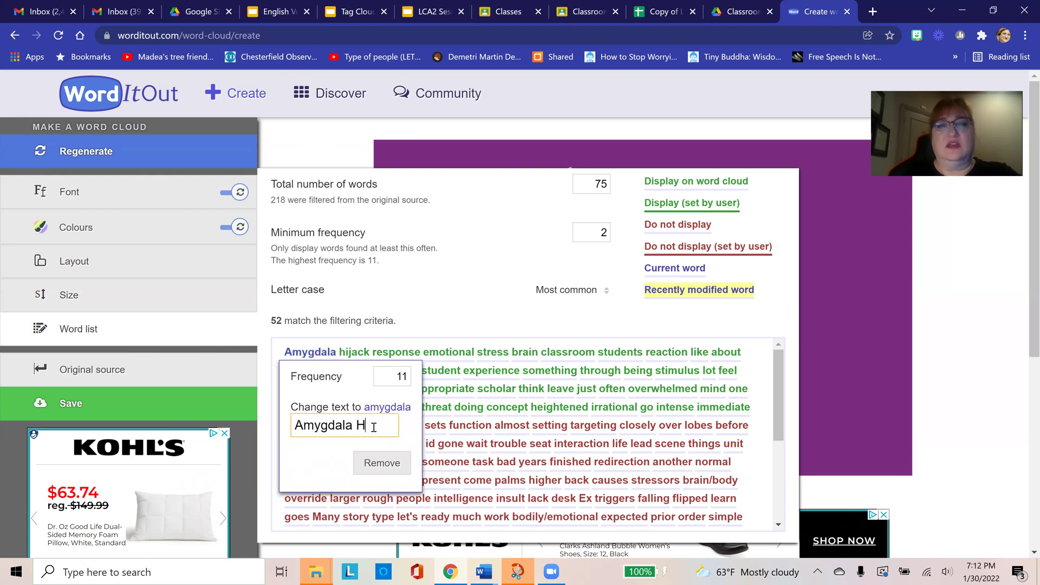
pyautogui.write('ija')
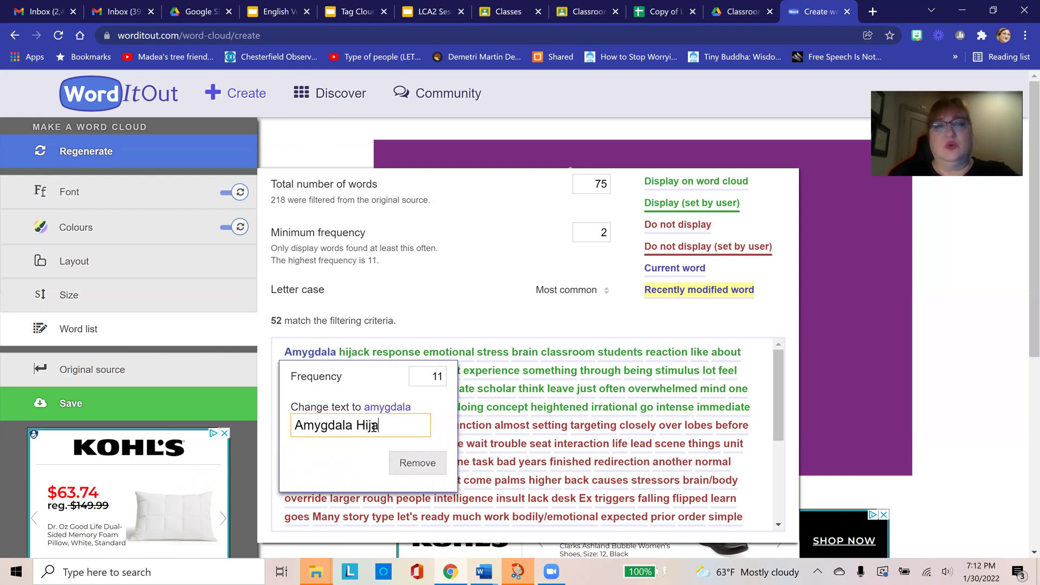
pyautogui.write('ck')
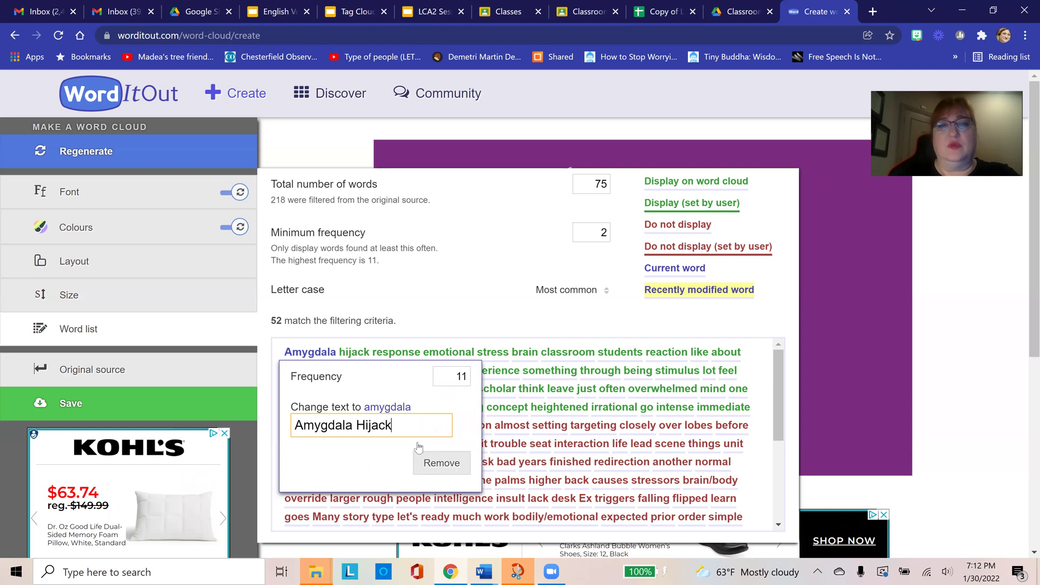
# - Remove the separate word "hijack" from the words displayed in the cloud
pyautogui.click(396, 352)
pyautogui.click(395, 352)
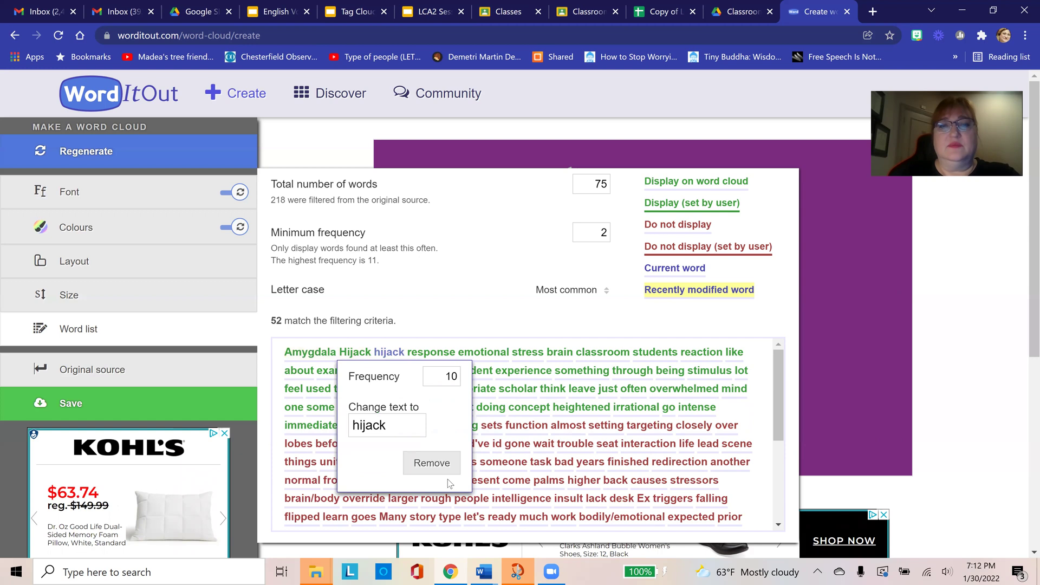
pyautogui.click(436, 465)
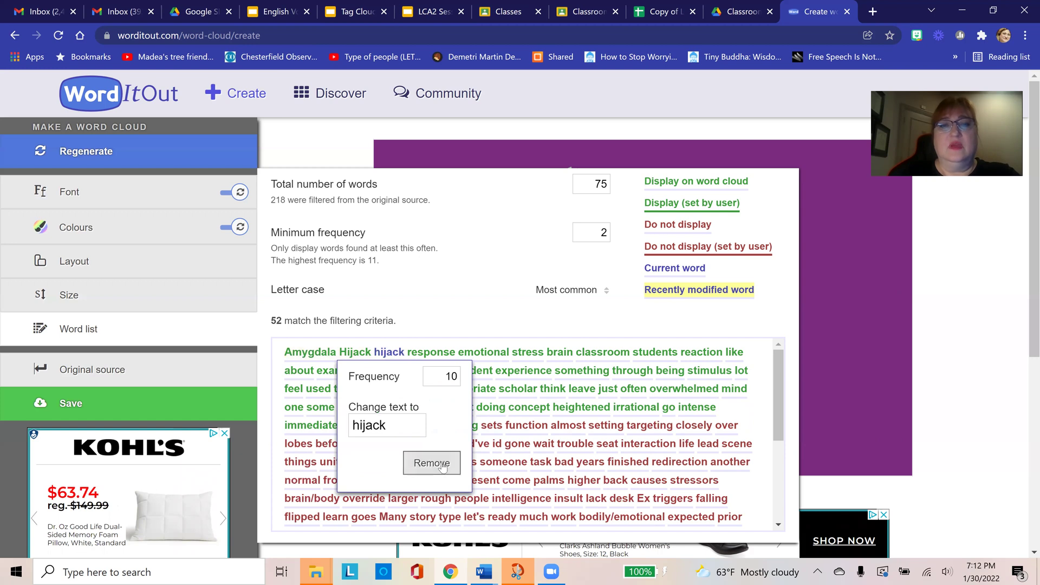
# - Check the "Amygdala Hijack" and "hijack" entries in the word list and regenerate the cloud with the edited words
pyautogui.click(314, 357)
pyautogui.click(376, 435)
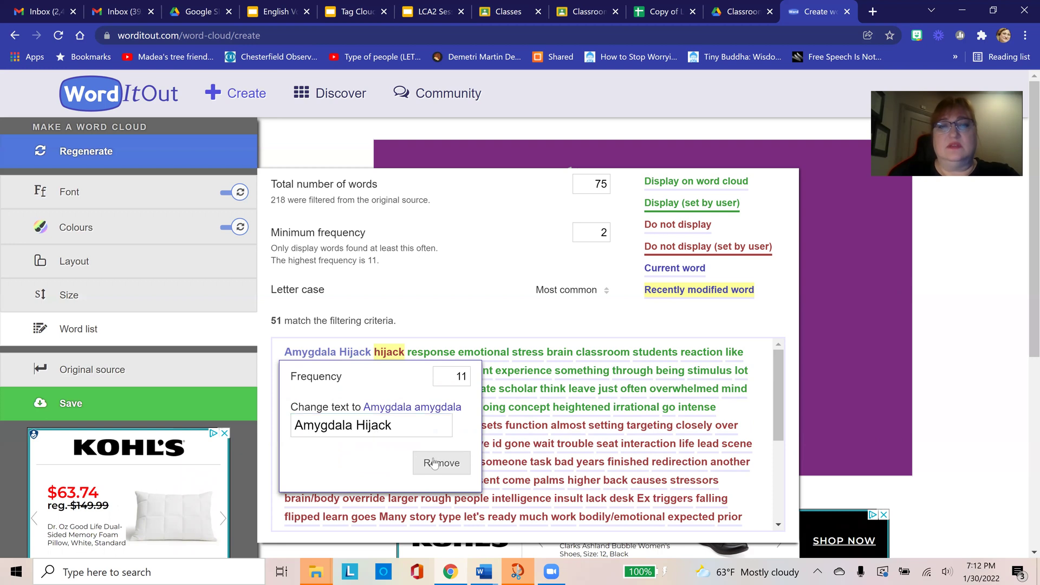
pyautogui.click(385, 355)
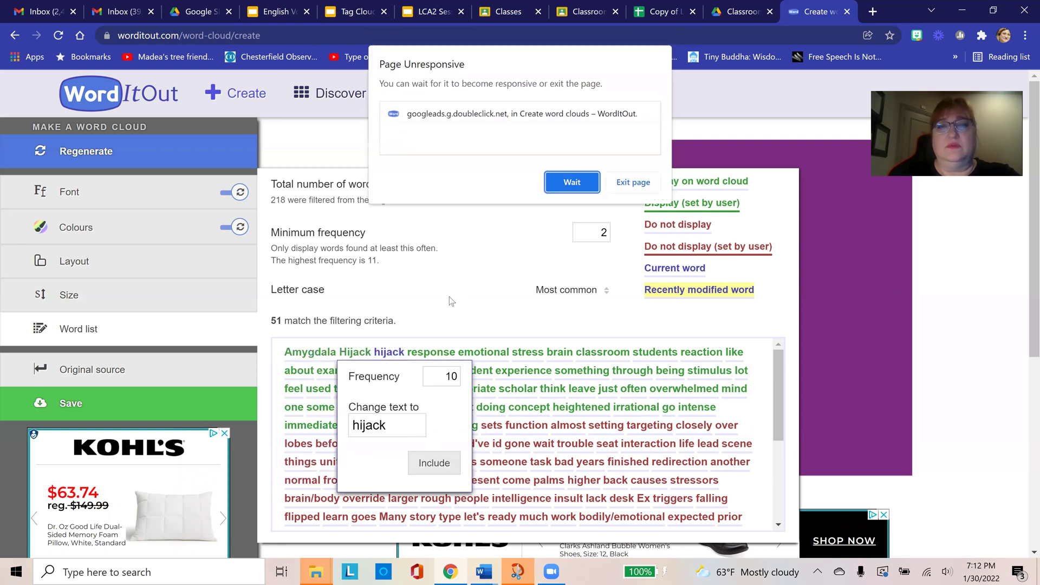
pyautogui.click(573, 181)
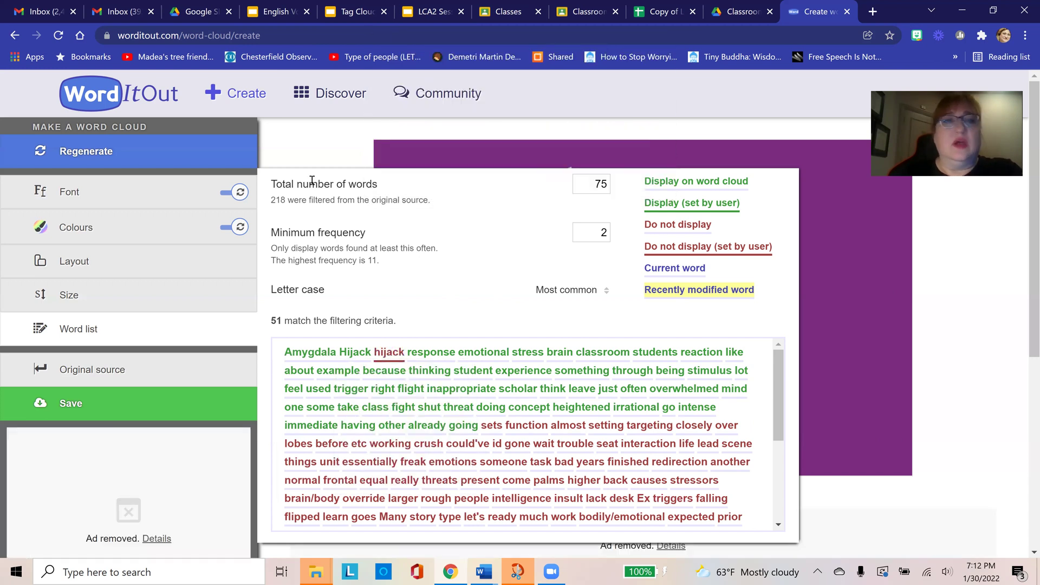
pyautogui.click(193, 160)
pyautogui.click(193, 160)
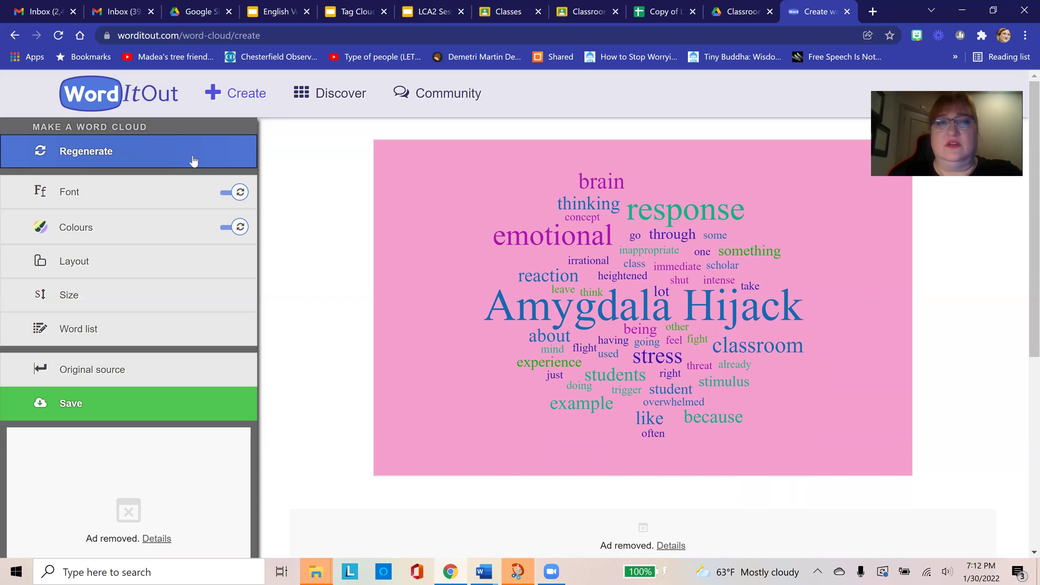
# - Set the cloud's background colour to black (#000000) and turn off random colours on regenerate
pyautogui.click(184, 201)
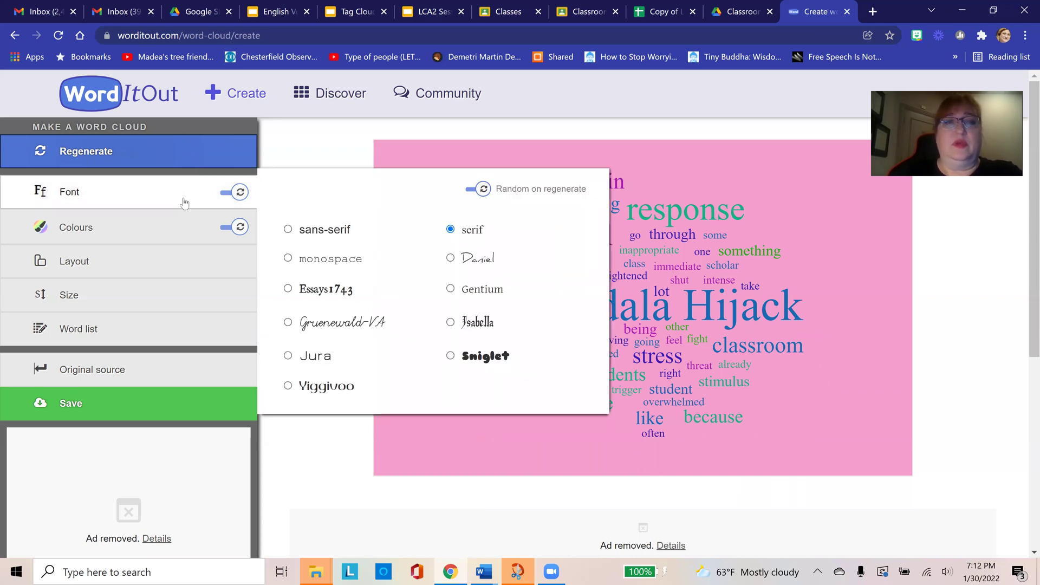
pyautogui.click(181, 230)
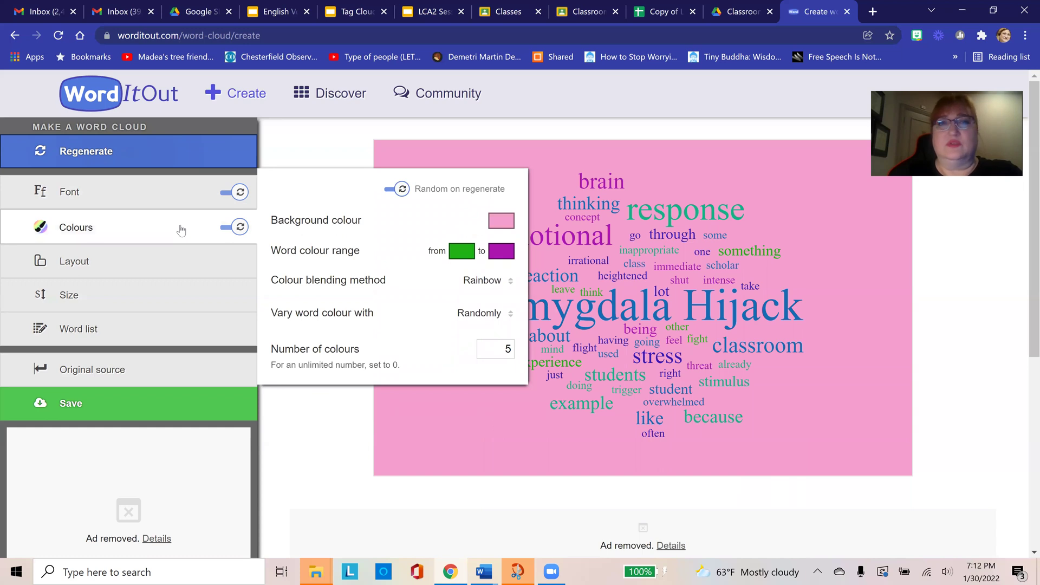
pyautogui.click(510, 230)
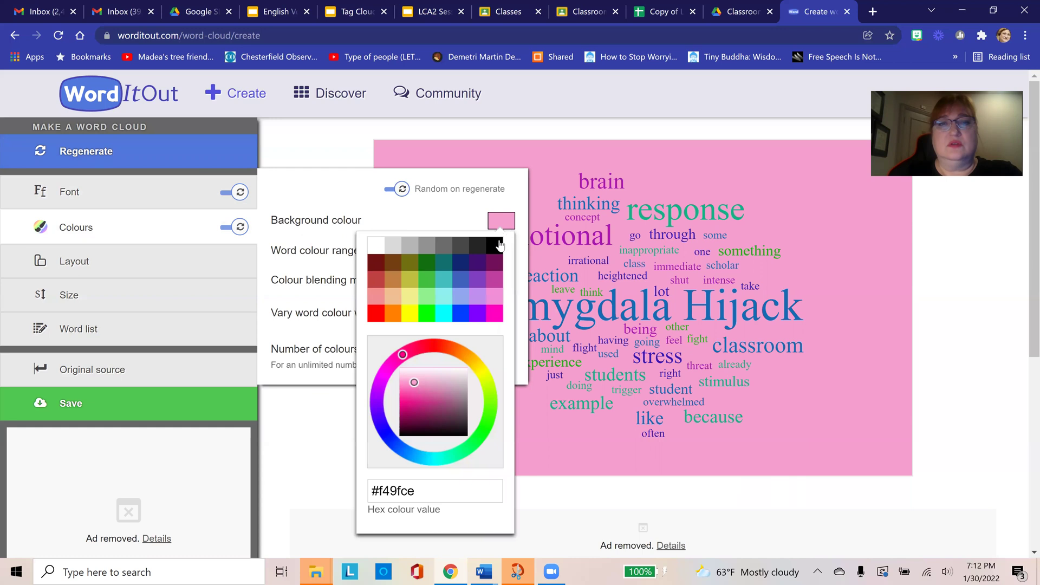
pyautogui.click(497, 245)
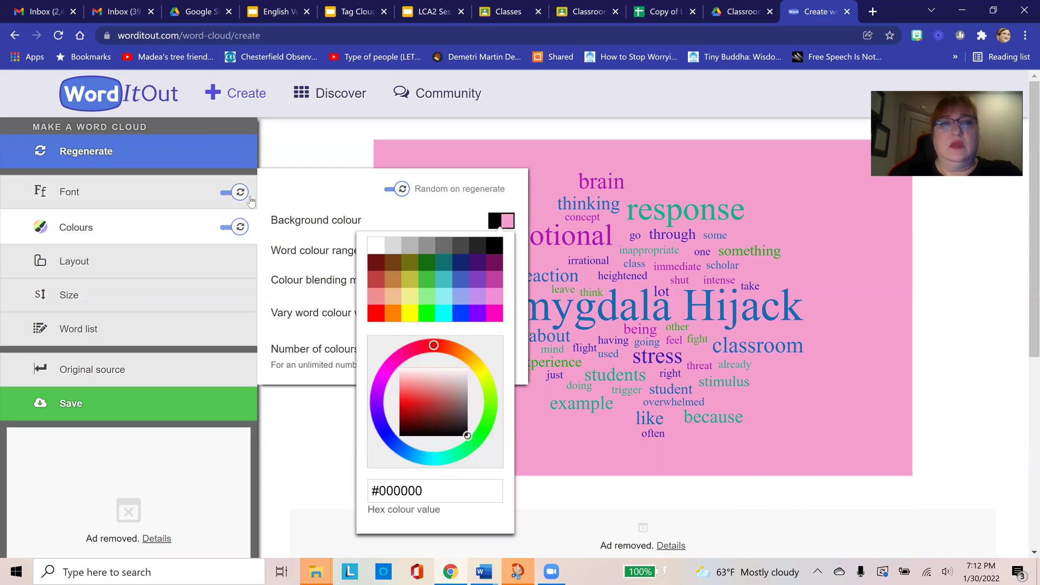
pyautogui.click(234, 227)
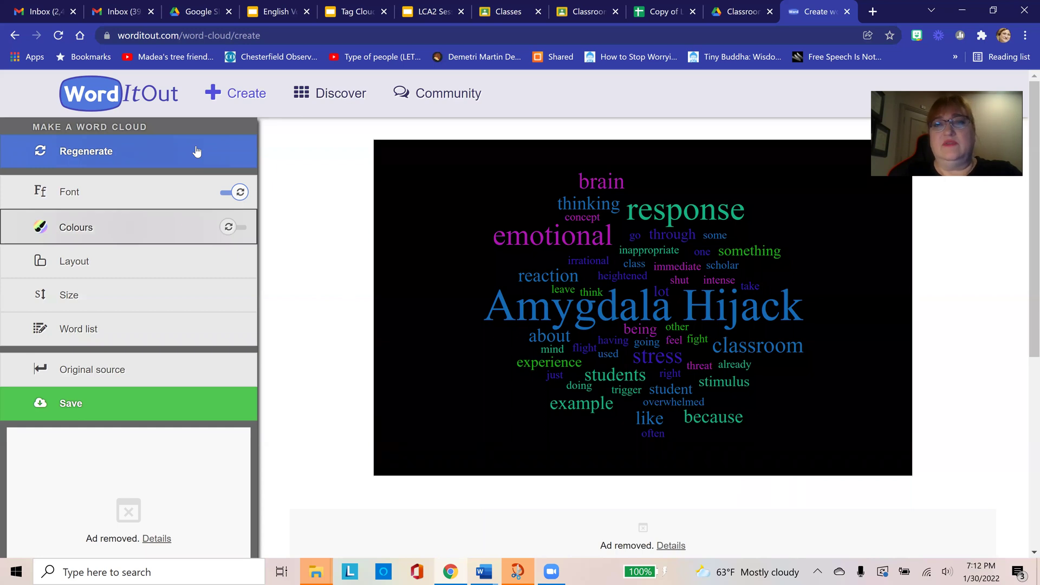
# - Set the word colour range to run from red (#ff0000) to blue (#0040ff)
pyautogui.click(201, 192)
pyautogui.click(190, 234)
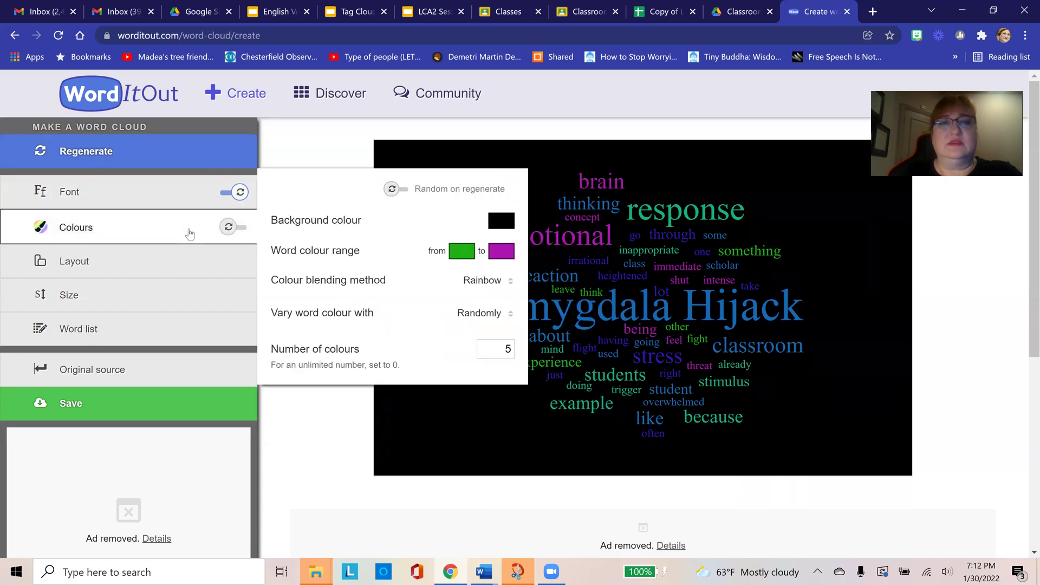
pyautogui.click(466, 252)
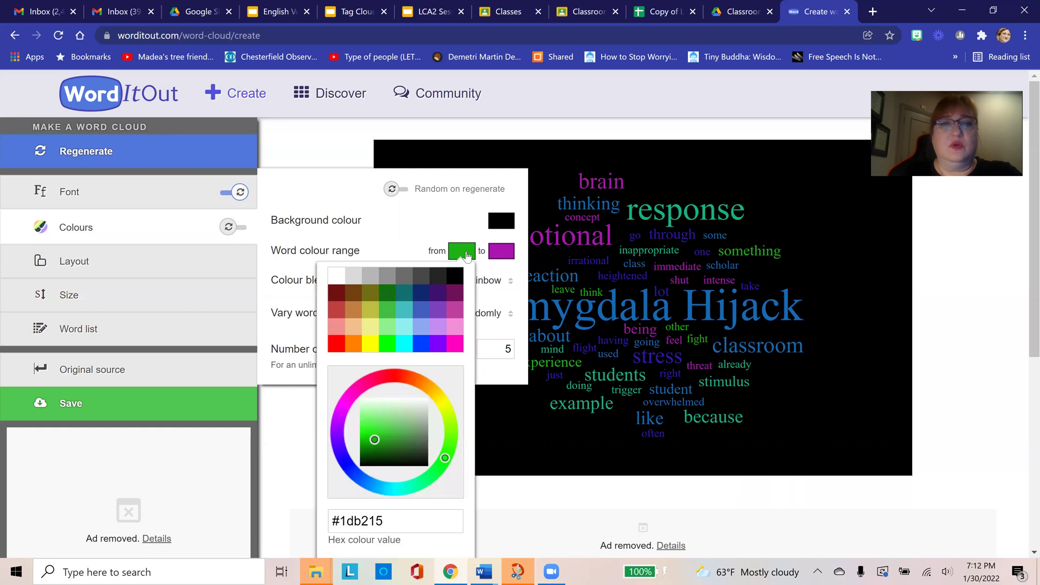
pyautogui.click(337, 345)
pyautogui.click(442, 347)
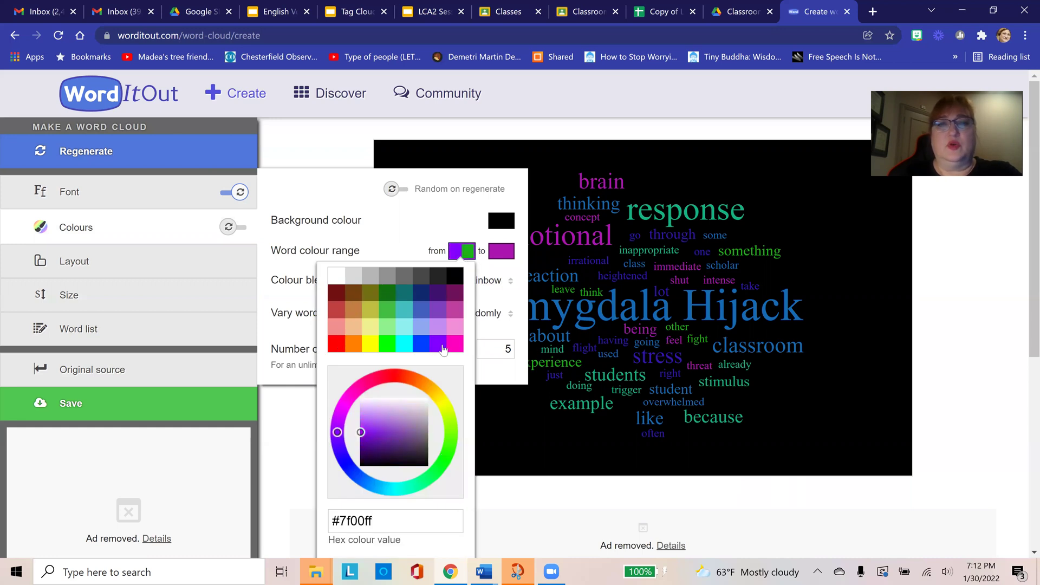
pyautogui.click(337, 345)
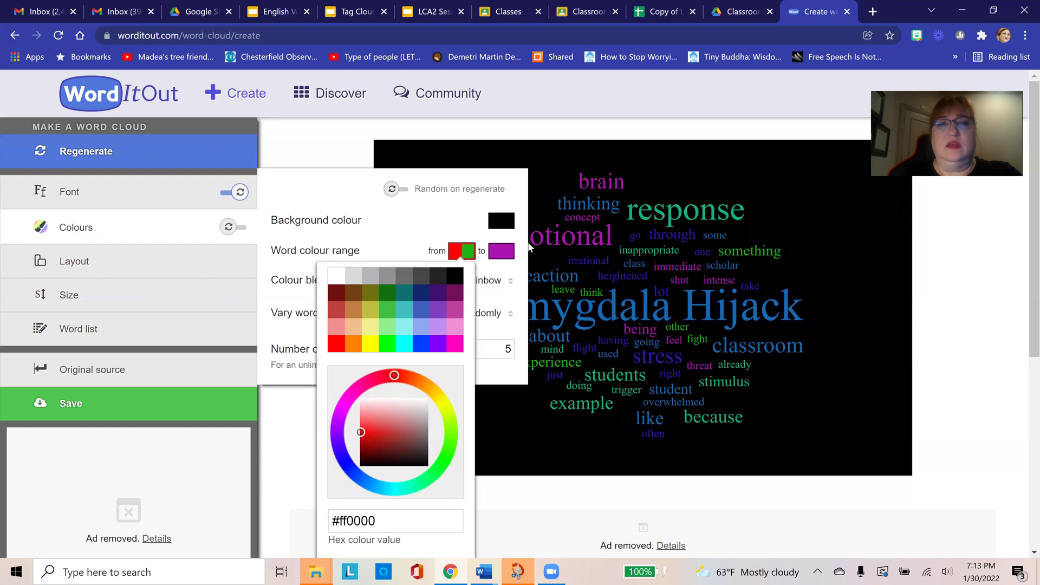
pyautogui.click(507, 253)
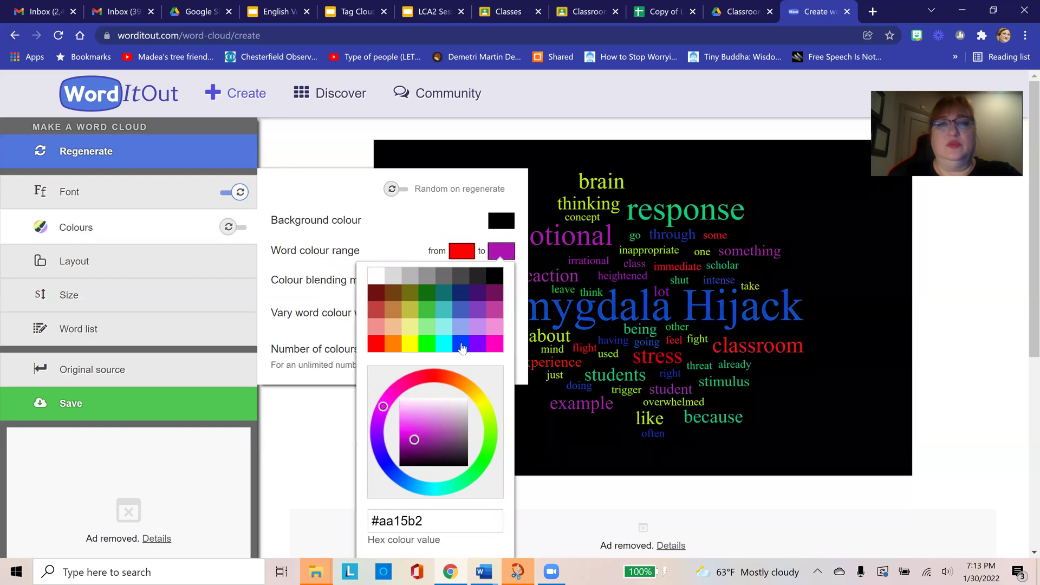
pyautogui.click(461, 345)
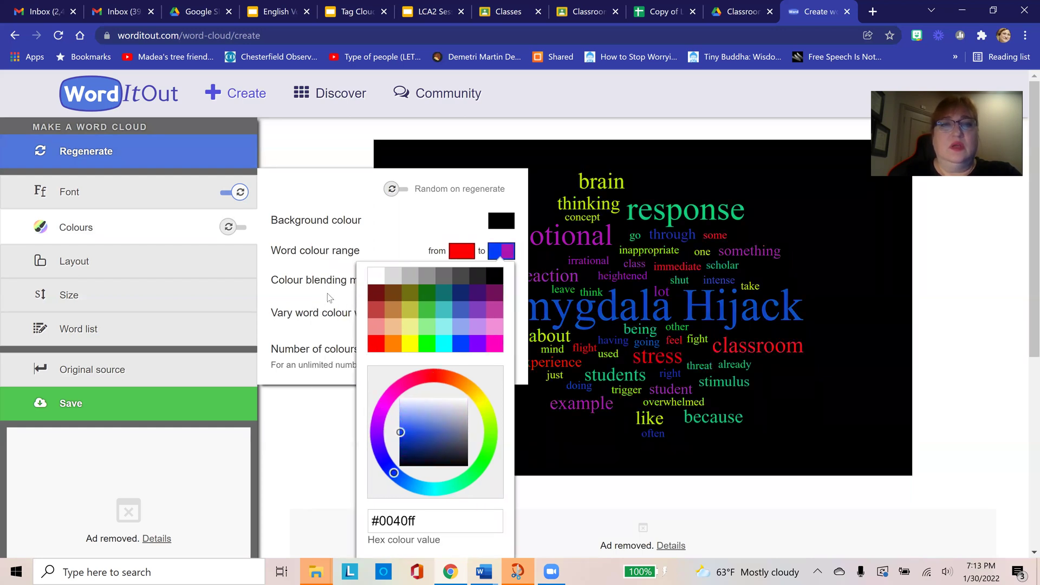
pyautogui.click(324, 299)
# - Set the number of word colours to 4
pyautogui.click(487, 351)
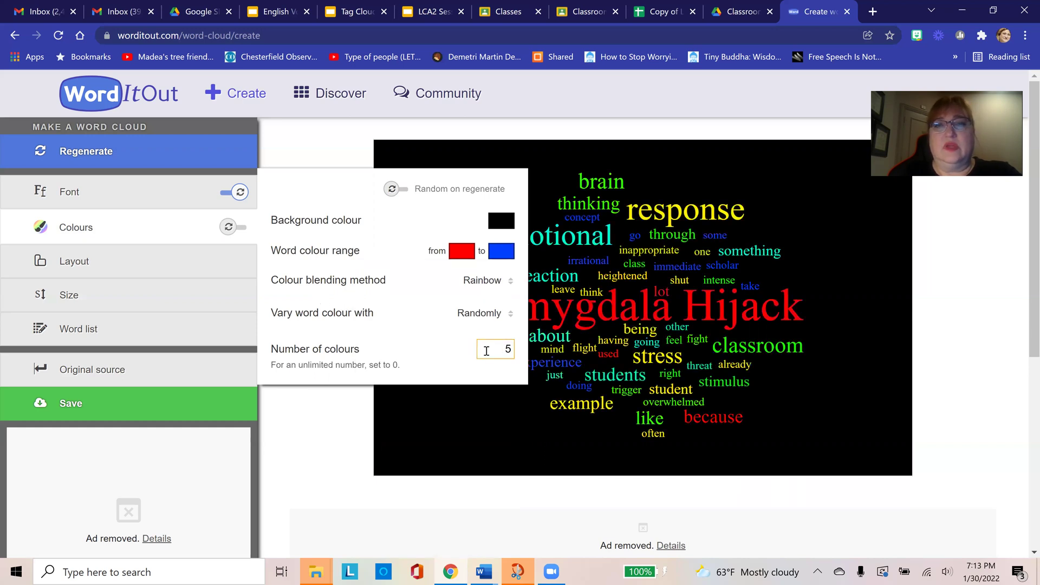
pyautogui.press('Delete')
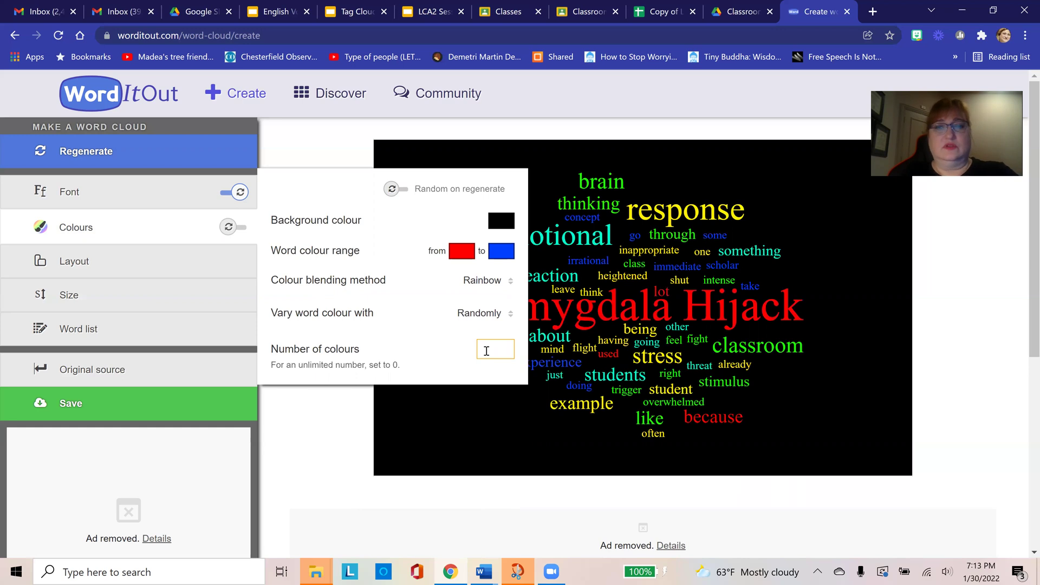
pyautogui.write('4')
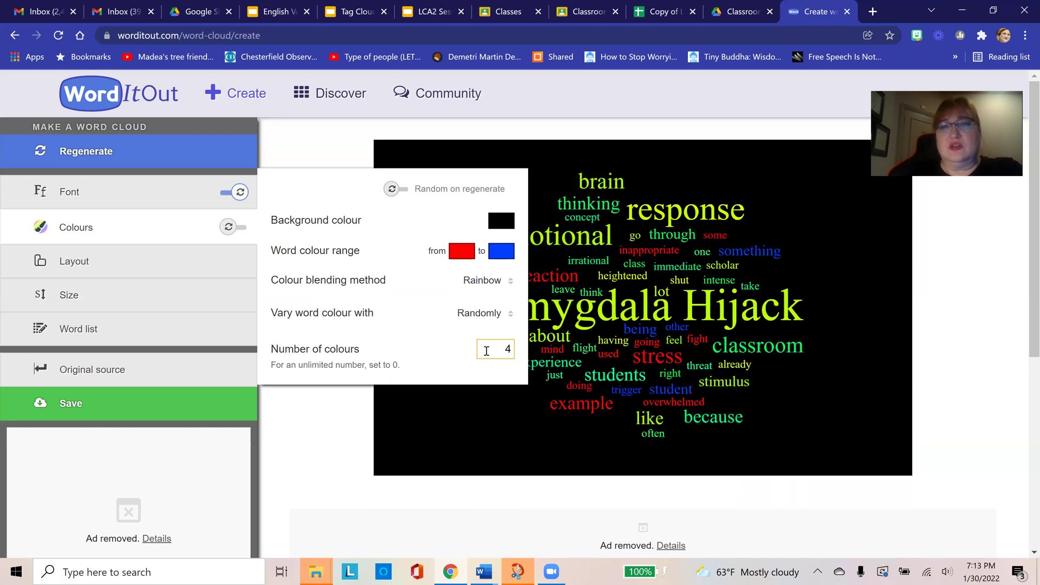
# - Try Direct as the colour blending method and switch back to Rainbow
pyautogui.click(483, 287)
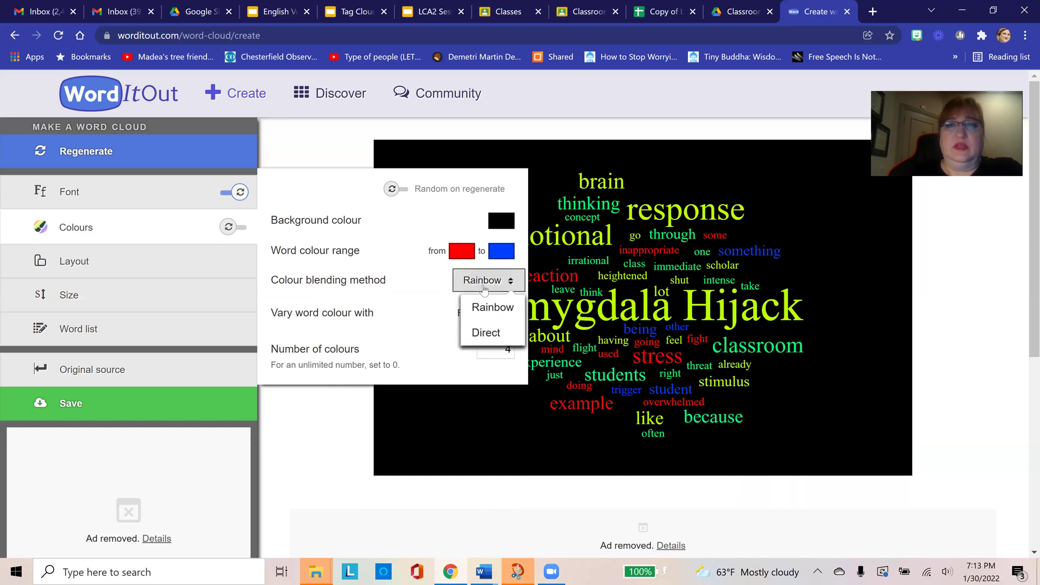
pyautogui.click(491, 334)
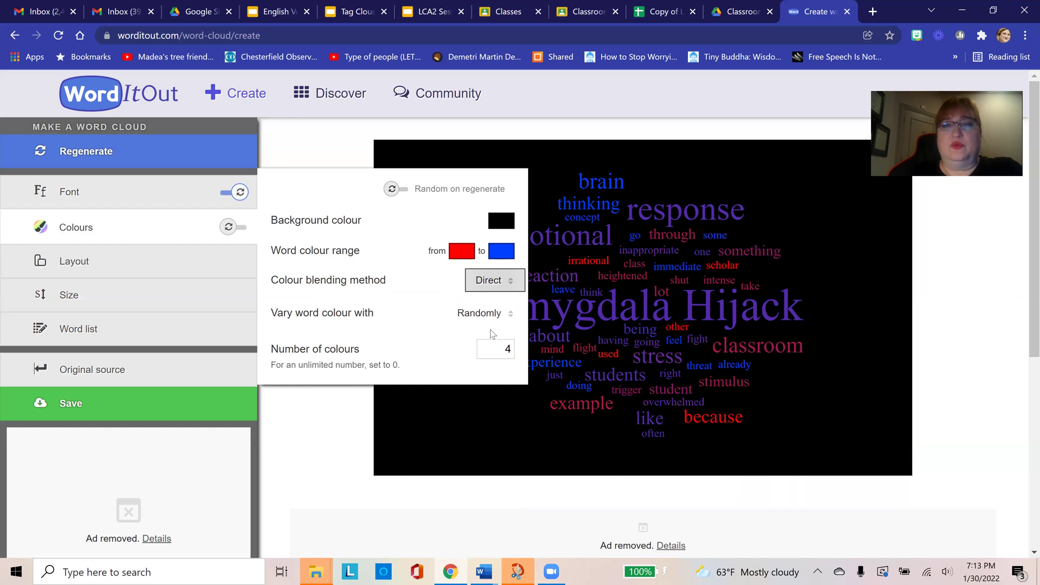
pyautogui.click(493, 280)
pyautogui.click(493, 305)
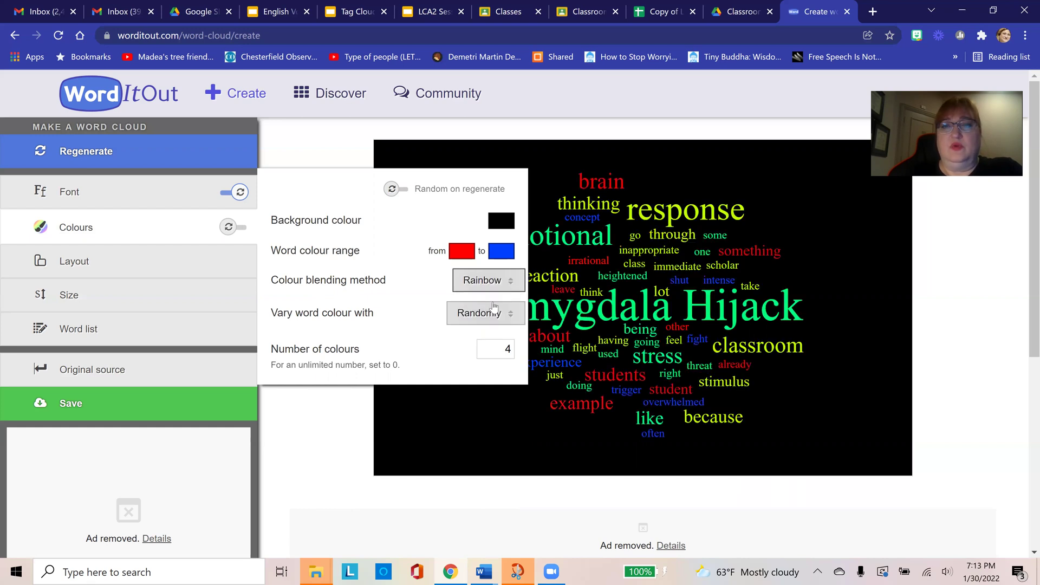
# - Compare Frequency and Rank for varying the word colour, and settle on Frequency
pyautogui.click(490, 315)
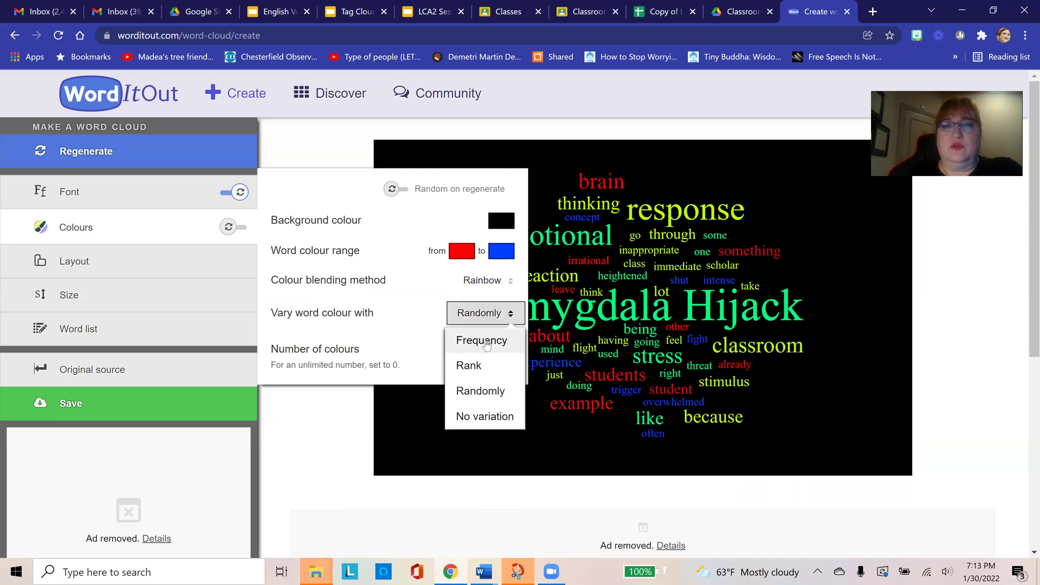
pyautogui.click(485, 339)
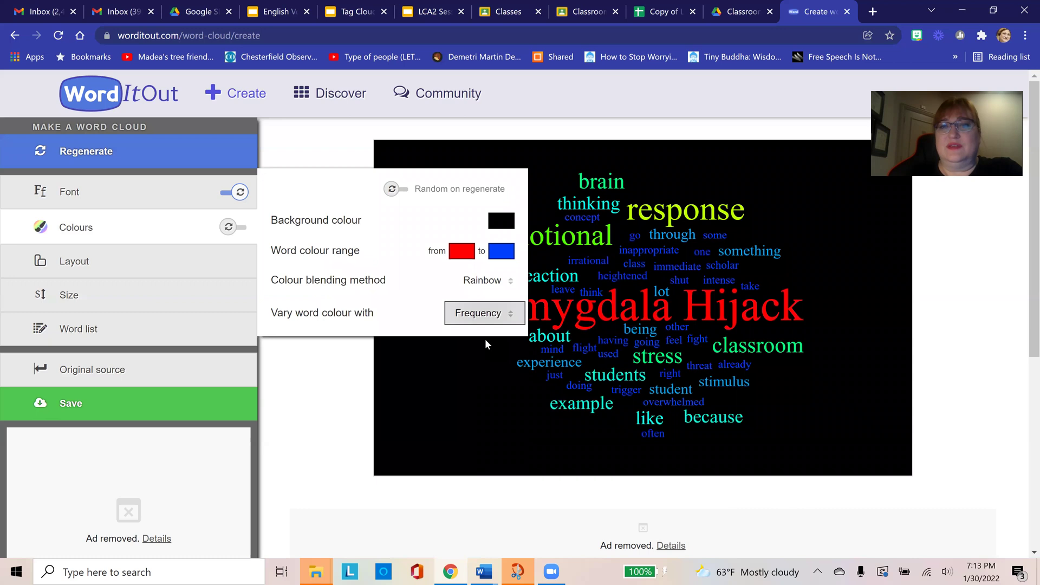
pyautogui.click(480, 320)
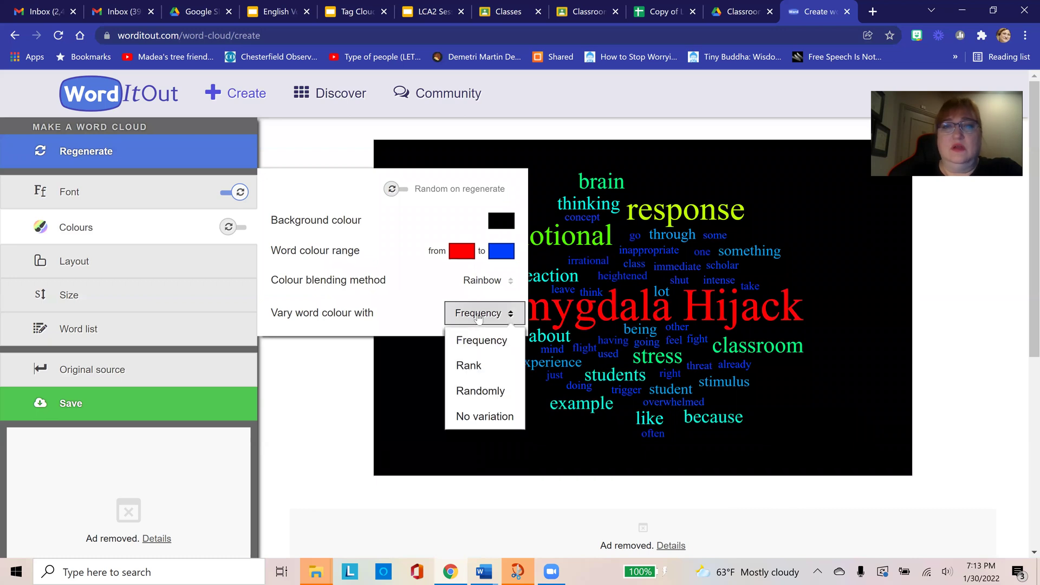
pyautogui.click(471, 364)
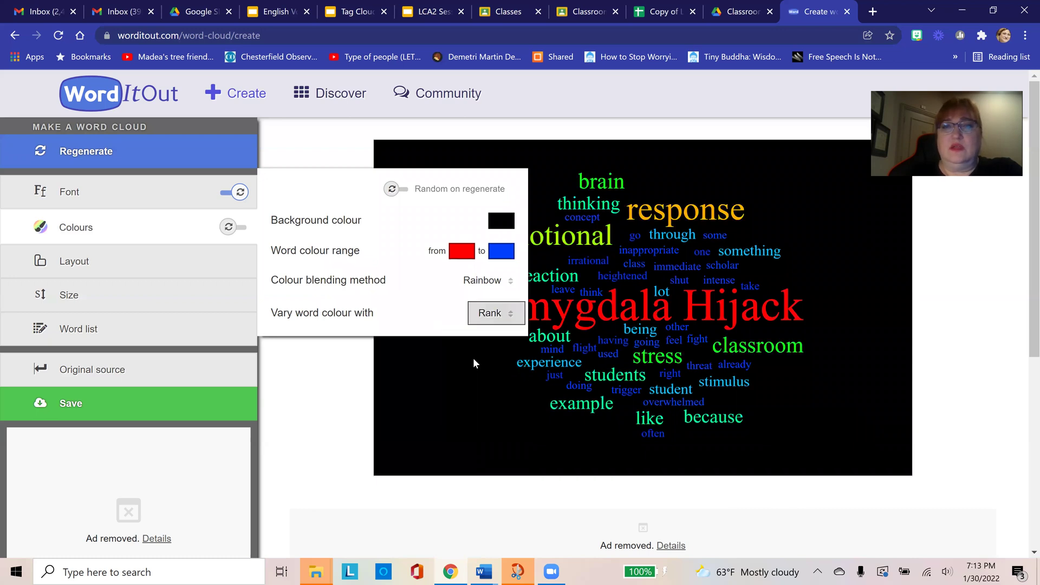
pyautogui.click(476, 322)
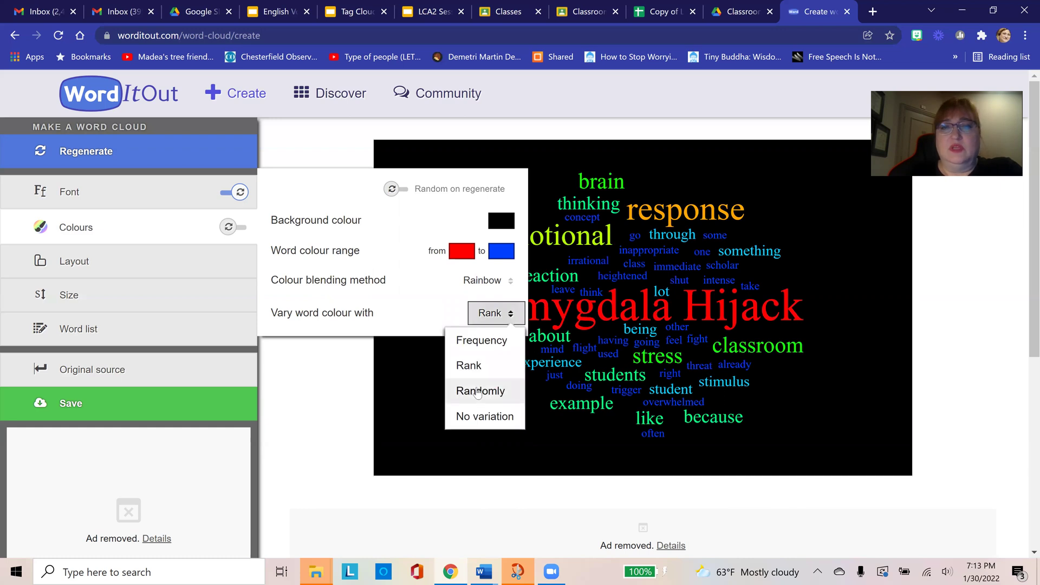
pyautogui.click(483, 341)
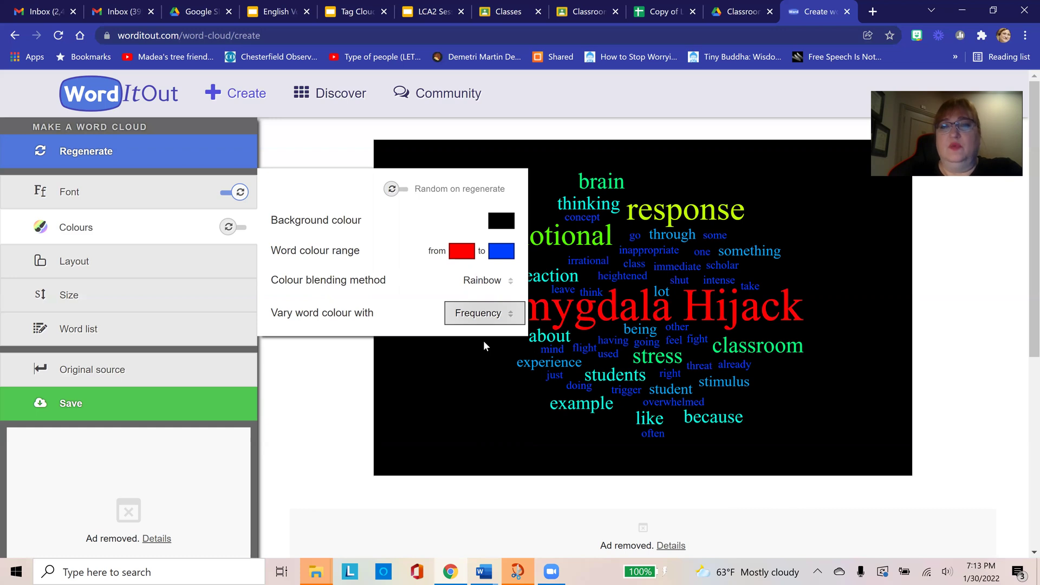
# - Change the word cloud's background colour to white (#ffffff)
pyautogui.click(502, 223)
pyautogui.click(374, 246)
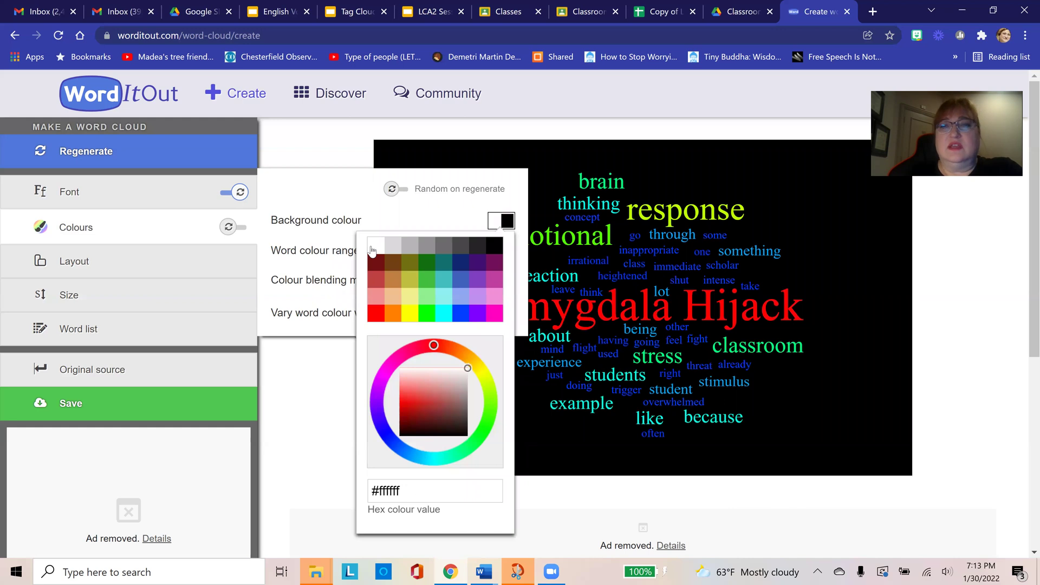
pyautogui.click(403, 212)
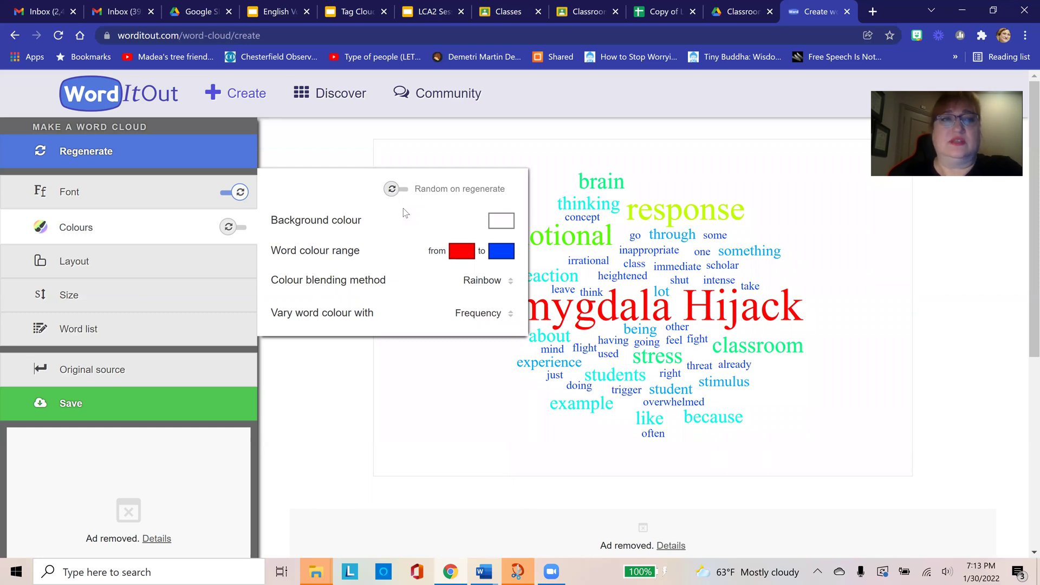
# - Set the font to sans-serif and regenerate the cloud several times to get a different word arrangement
pyautogui.click(153, 191)
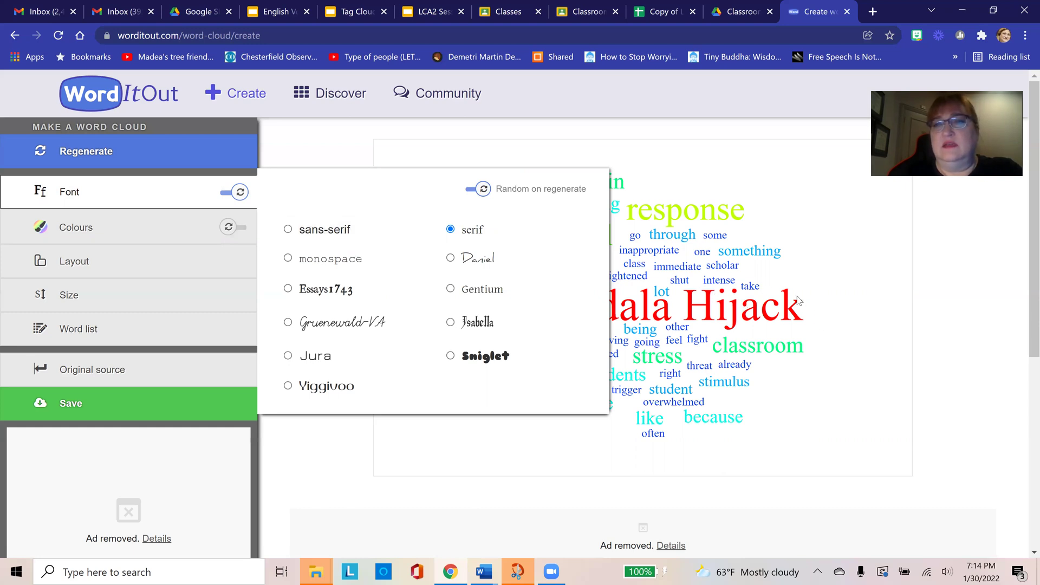
pyautogui.click(337, 232)
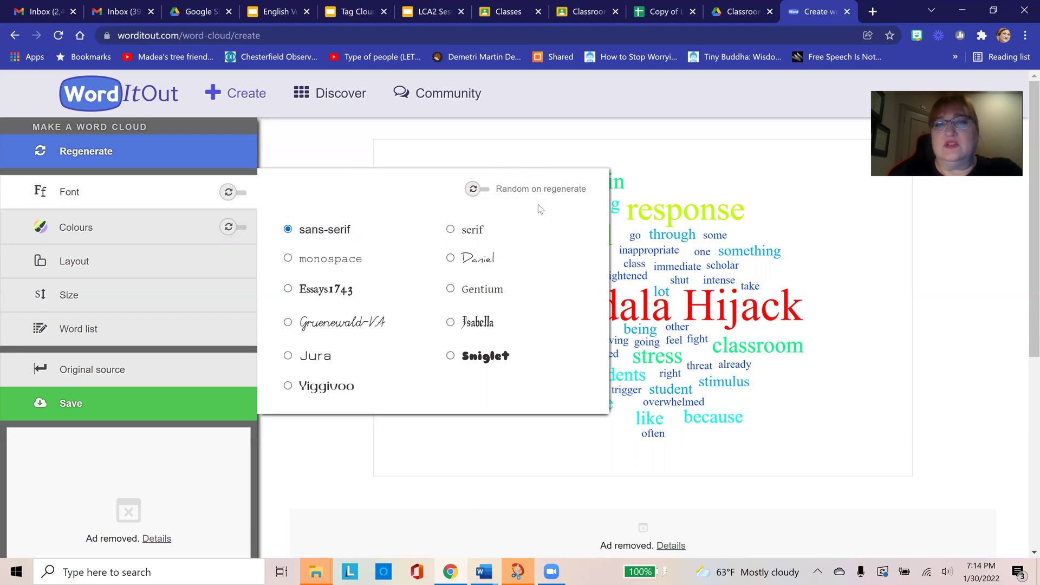
pyautogui.click(229, 156)
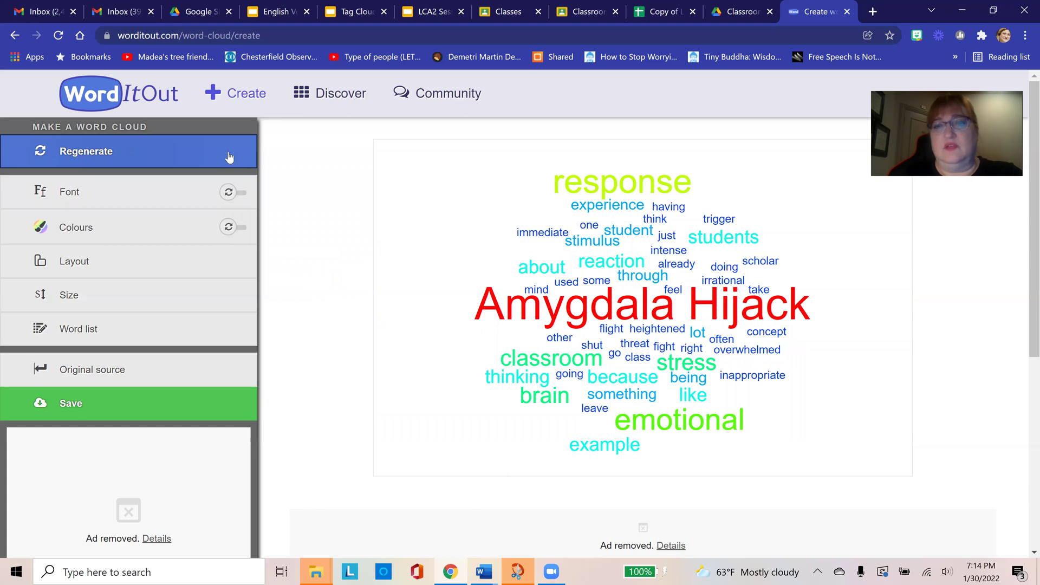
pyautogui.click(229, 156)
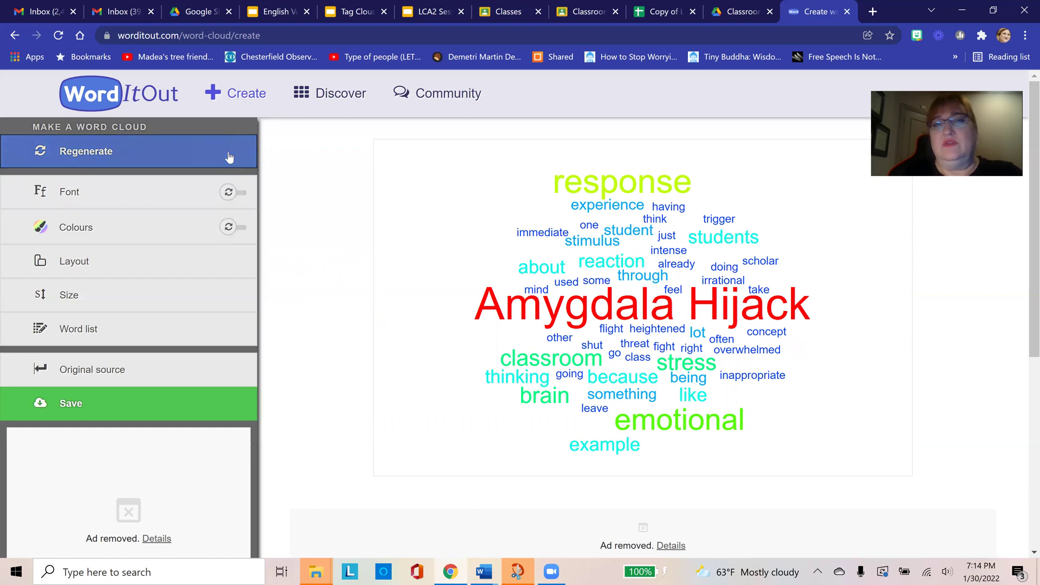
pyautogui.click(229, 156)
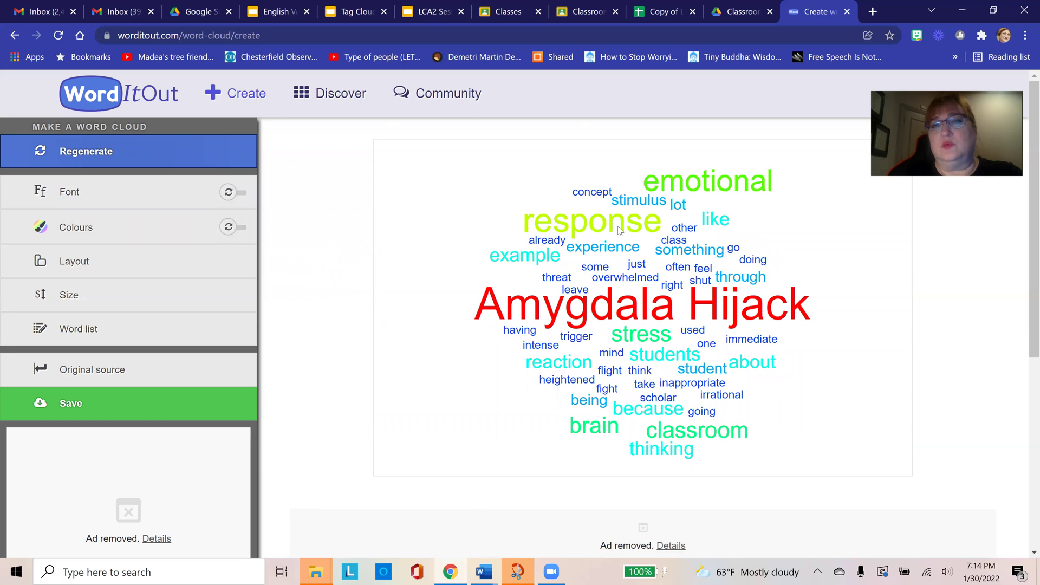
pyautogui.click(208, 156)
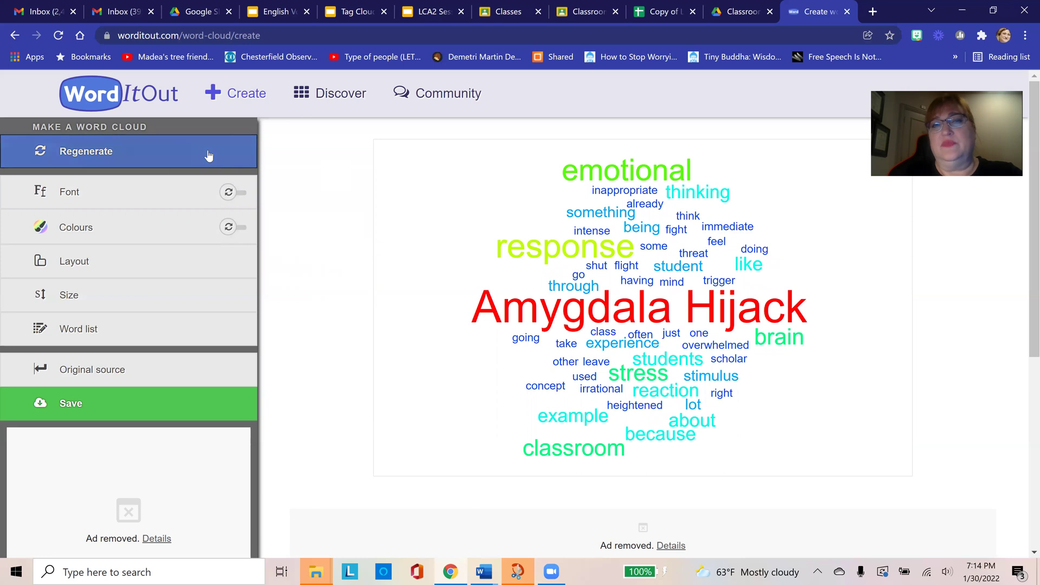
# - Regenerate the cloud arrangement, check the Amygdala Hijack entry in the word list, and set the frequency of "response" to 10
pyautogui.click(208, 156)
pyautogui.click(208, 156)
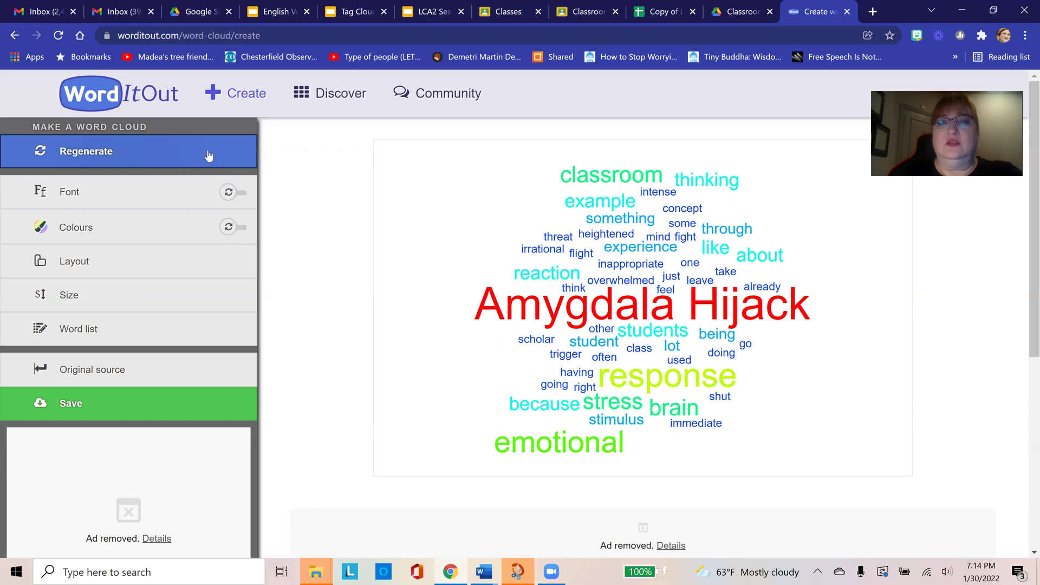
pyautogui.click(215, 334)
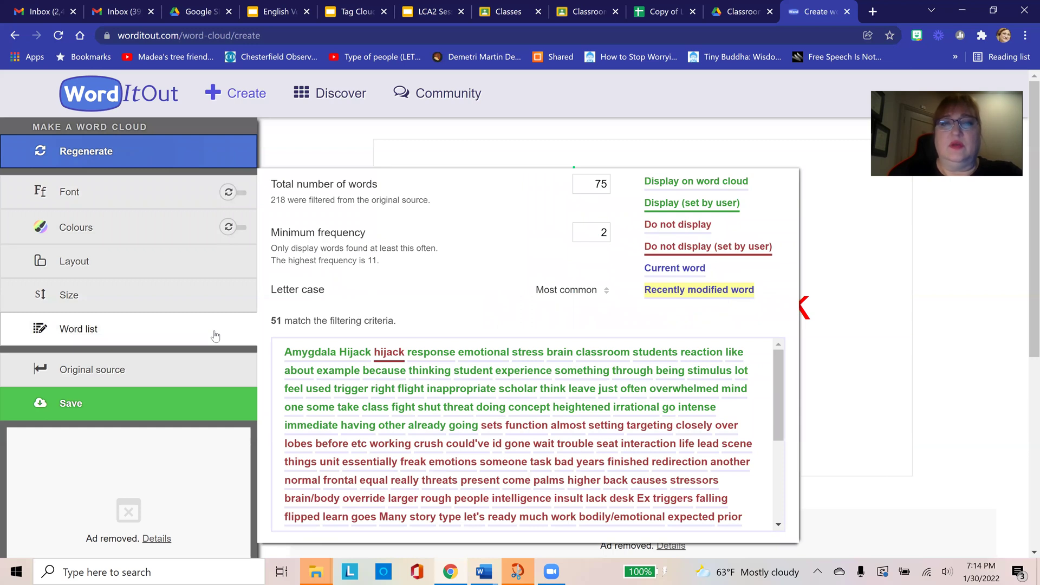
pyautogui.click(350, 353)
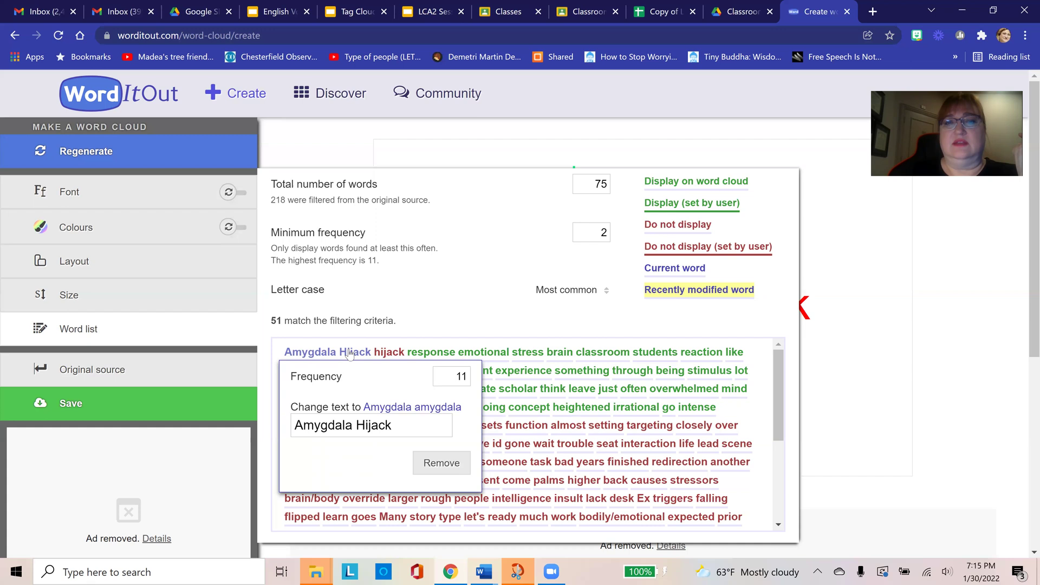
pyautogui.click(469, 303)
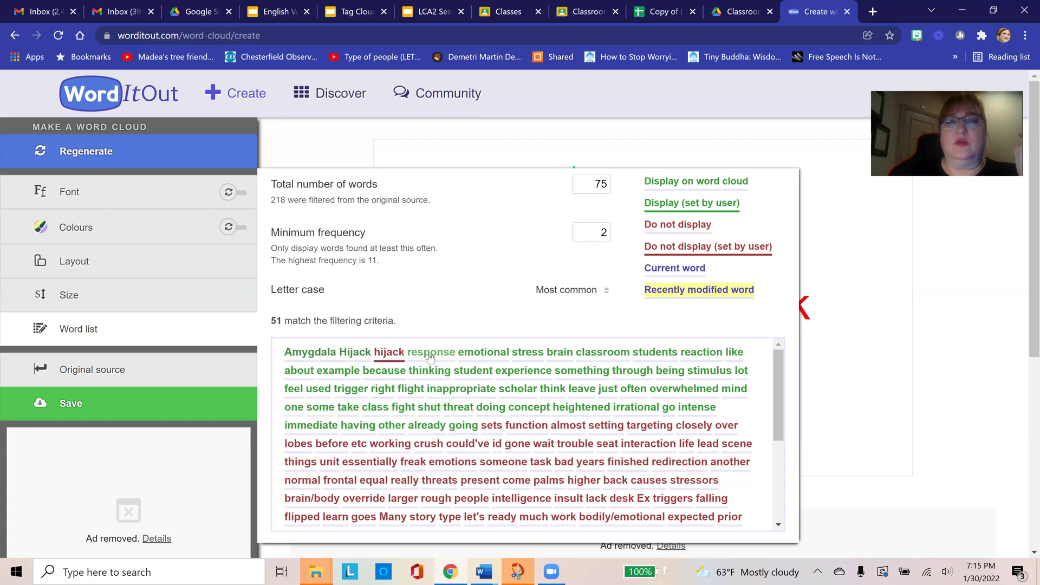
pyautogui.click(430, 354)
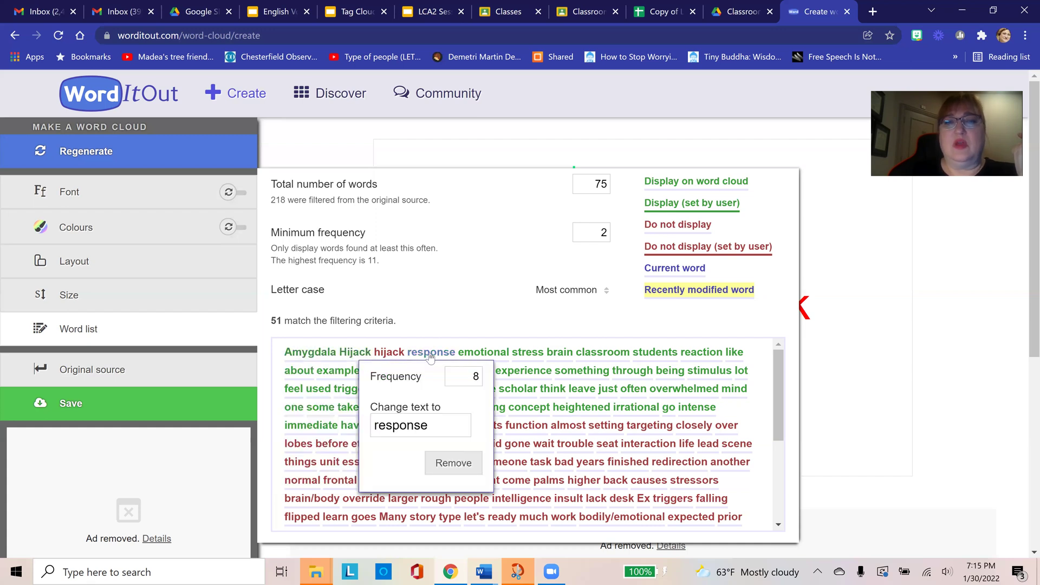
pyautogui.doubleClick(479, 378)
pyautogui.write('10')
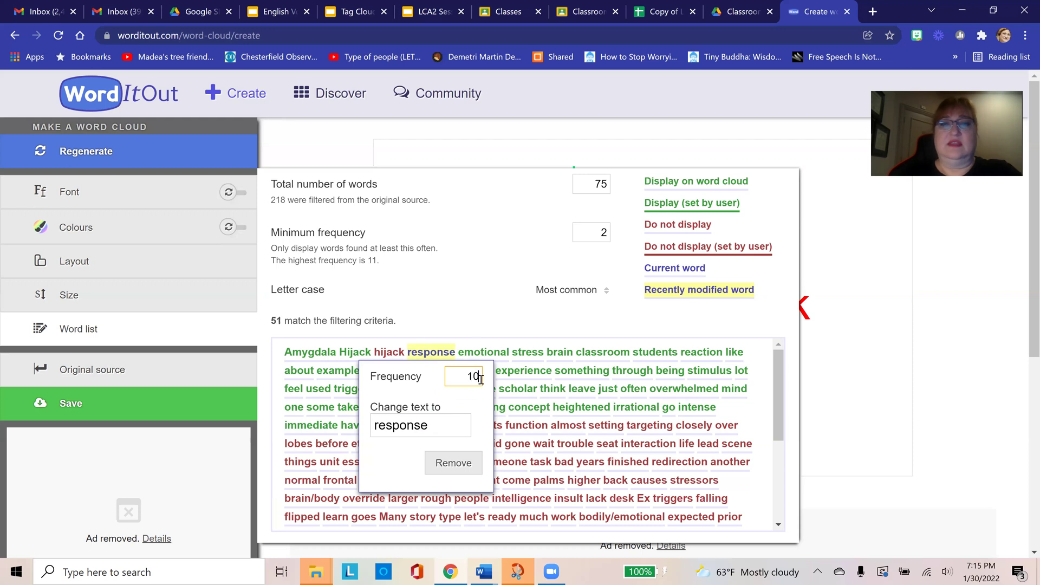
pyautogui.click(471, 309)
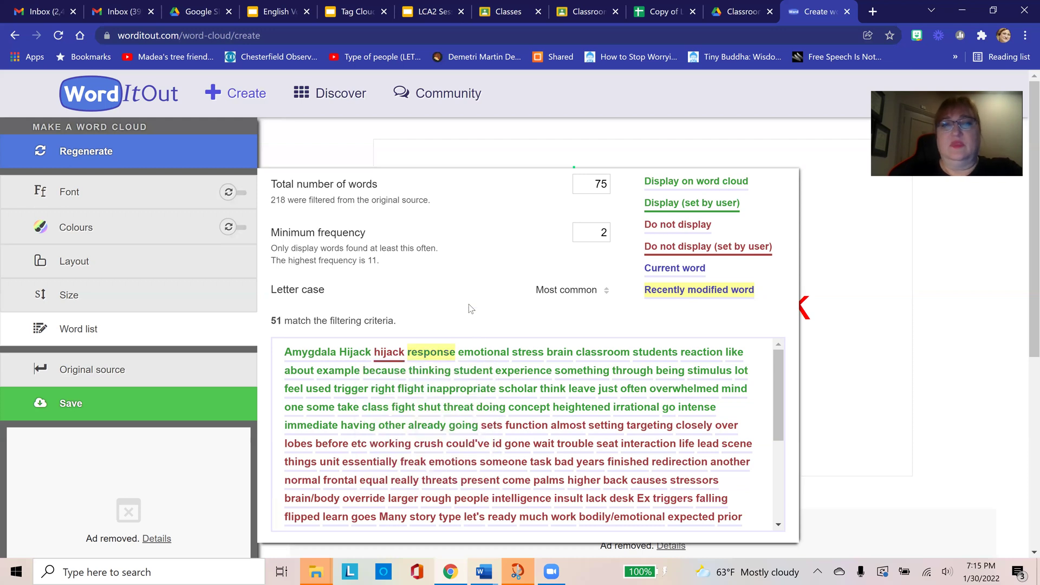
# - Regenerate the word cloud repeatedly with the new "response" frequency to get a different word arrangement
pyautogui.click(182, 154)
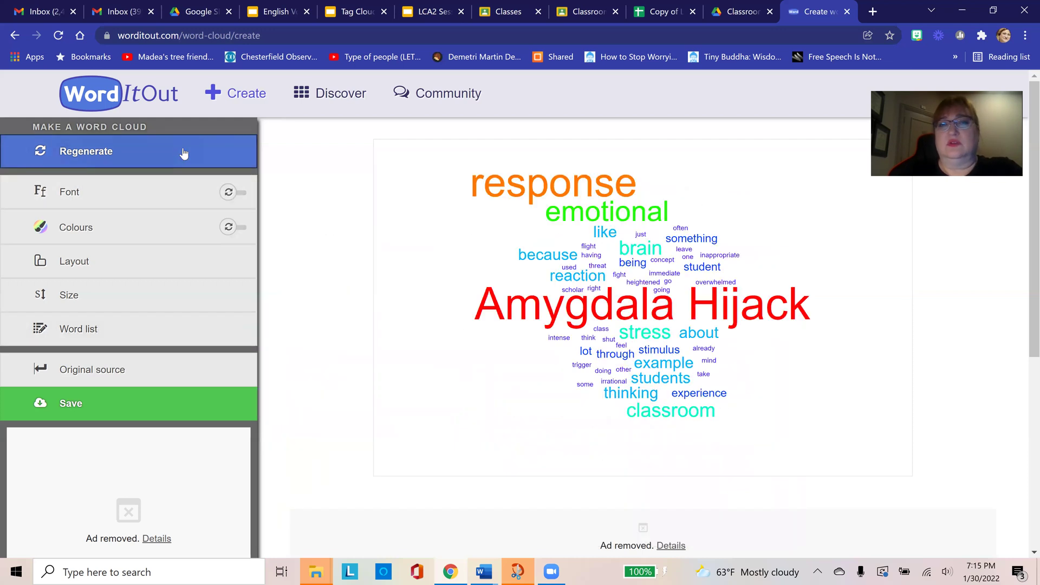
pyautogui.click(184, 154)
pyautogui.click(184, 153)
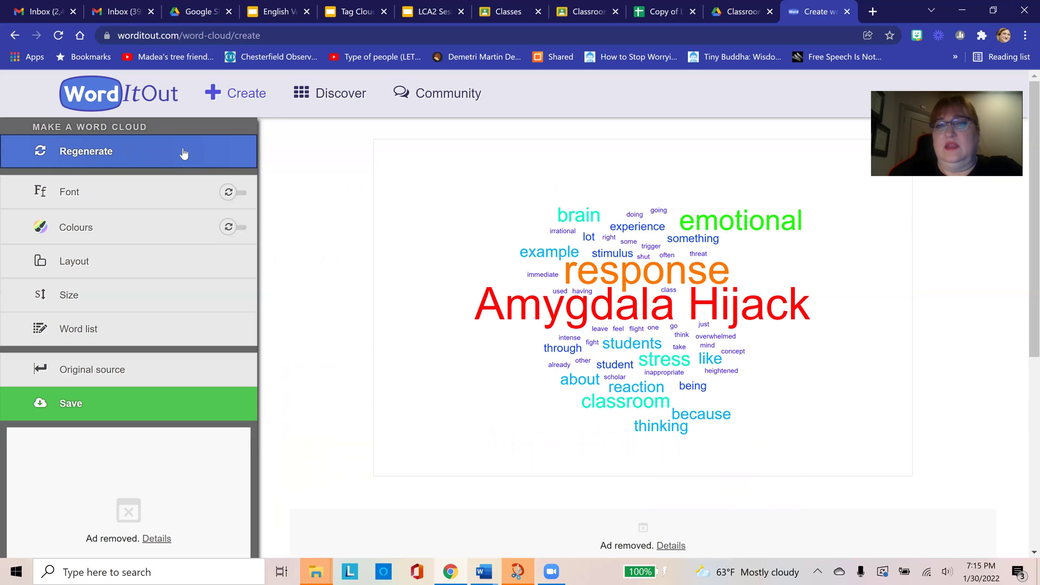
pyautogui.click(184, 154)
pyautogui.click(184, 154)
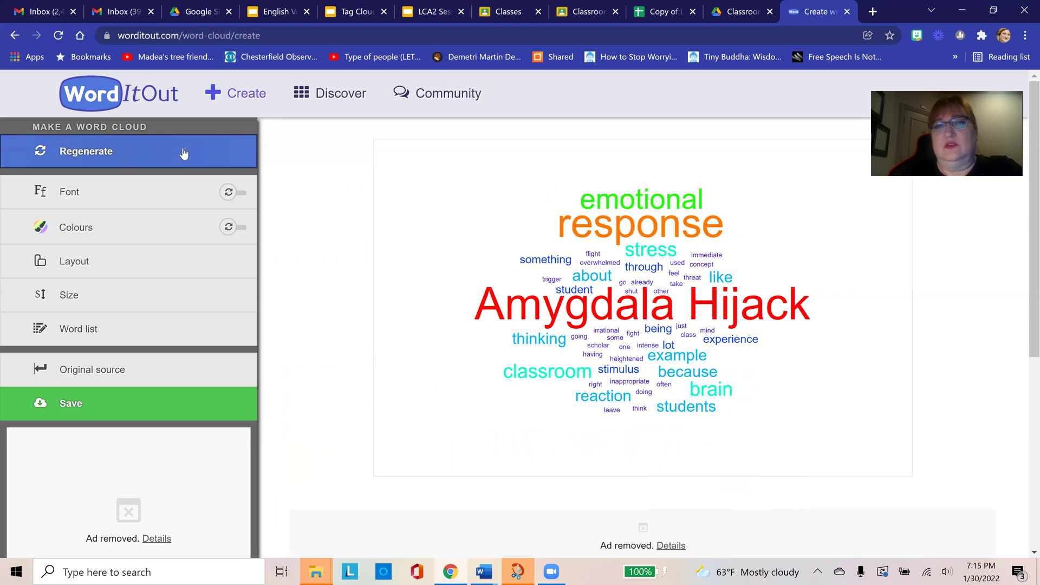
pyautogui.click(185, 154)
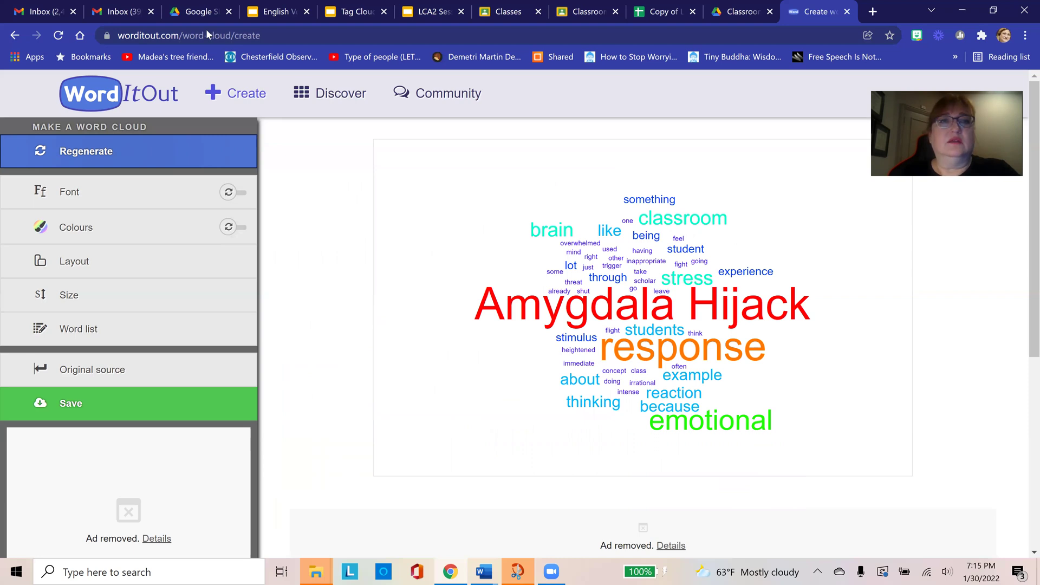
# - Capture a rectangular screen snip of the finished Amygdala Hijack word cloud
pyautogui.click(515, 571)
pyautogui.hotkey('ctrl', 'n')
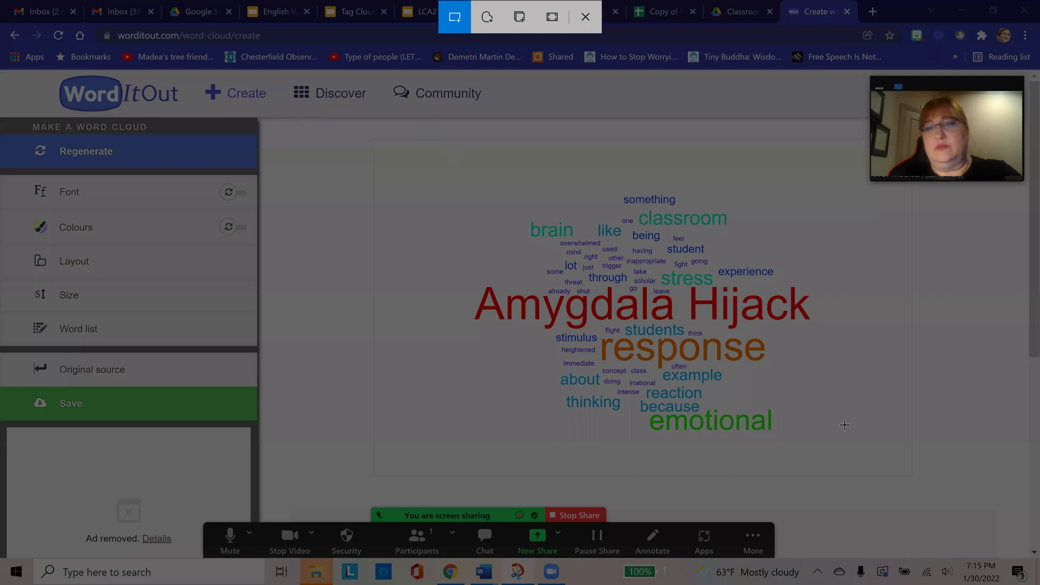
pyautogui.moveTo(454, 156); pyautogui.dragTo(832, 472)
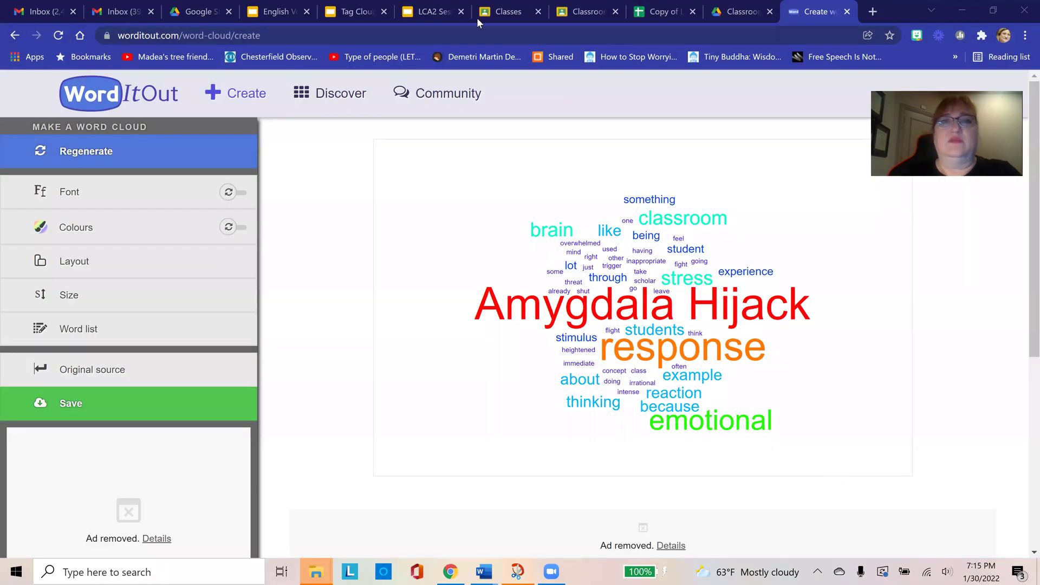
# - Switch to the LCA2 Session 2 presentation in Google Slides, paste the captured cloud onto slide 5 and place it beneath the amygdala hijack question
pyautogui.click(423, 12)
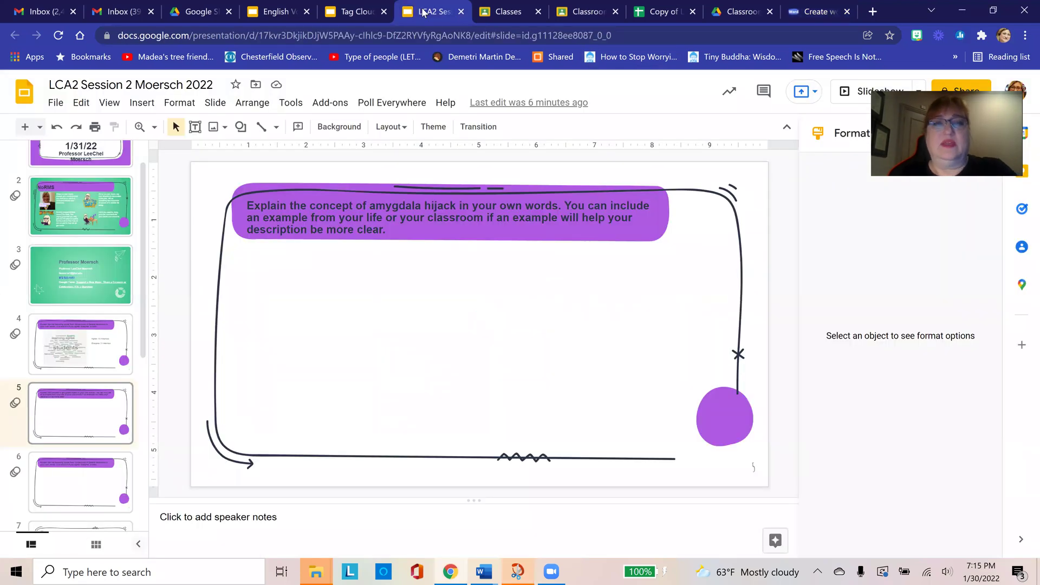
pyautogui.hotkey('ctrl', 'v')
pyautogui.moveTo(403, 330)
pyautogui.mouseDown()
pyautogui.moveTo(542, 287)
pyautogui.moveTo(536, 300)
pyautogui.moveTo(471, 320)
pyautogui.moveTo(415, 324)
pyautogui.mouseUp()
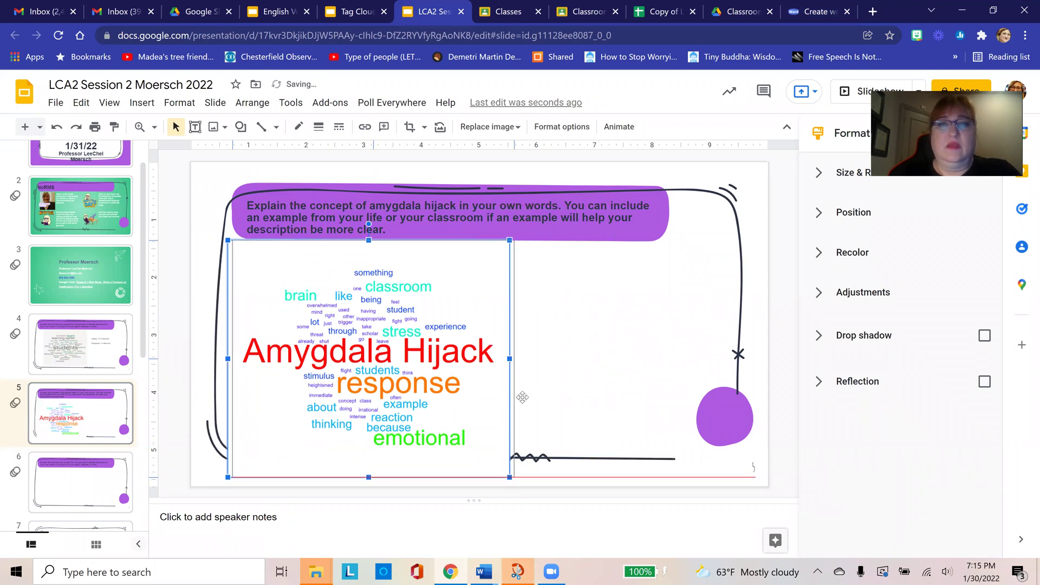